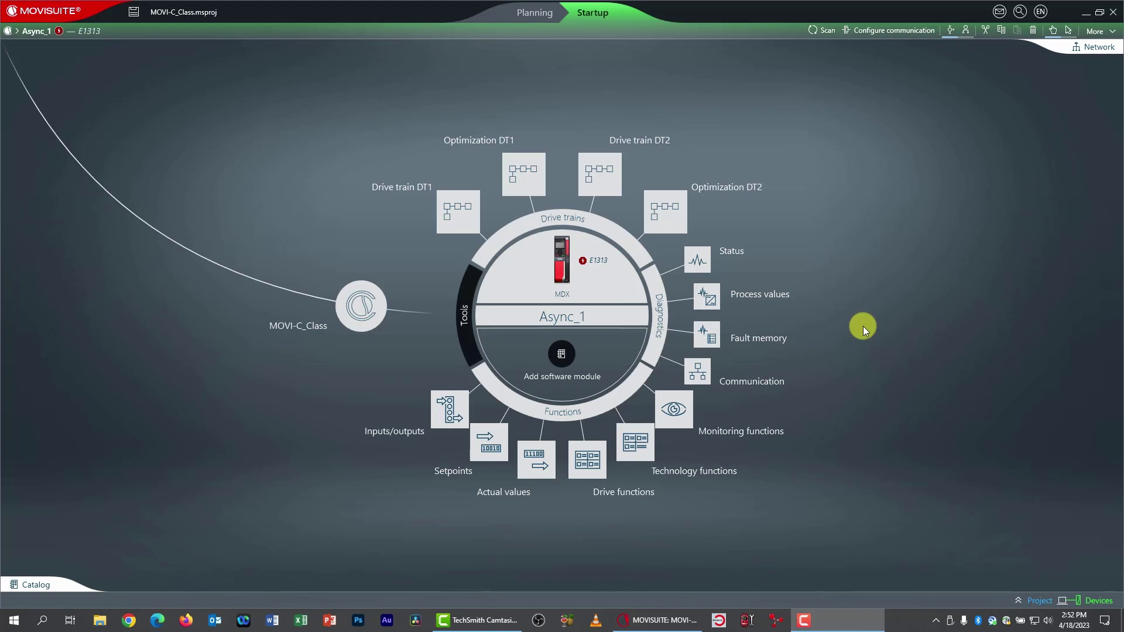
# Rename the Async_1 device to Servo_1 and confirm the new name.
pyautogui.rightClick(585, 312)
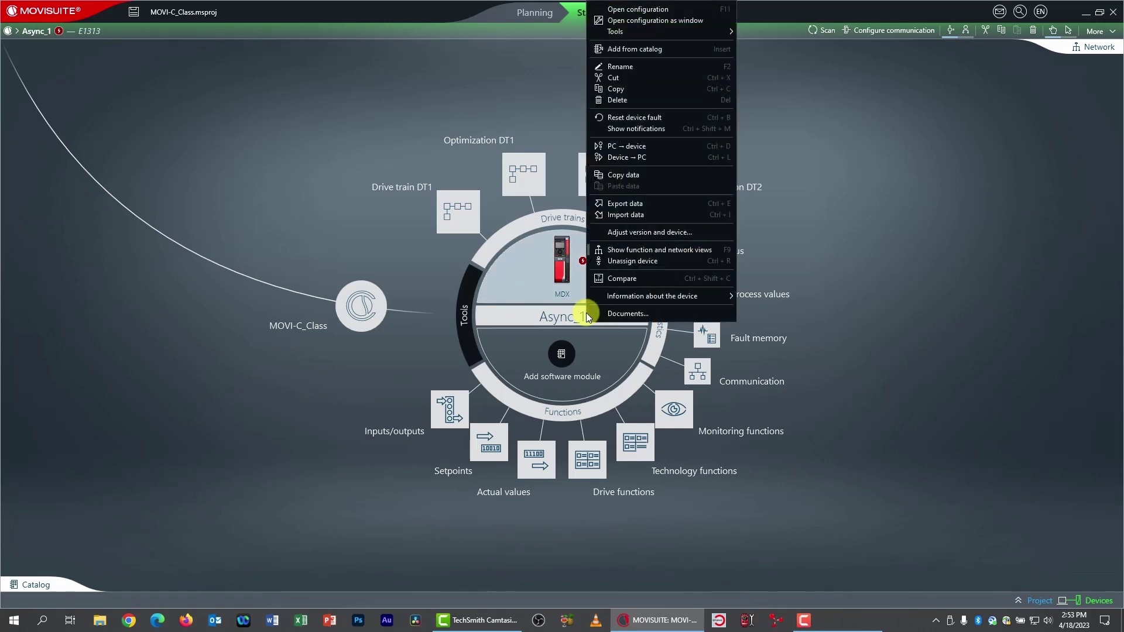
pyautogui.click(614, 79)
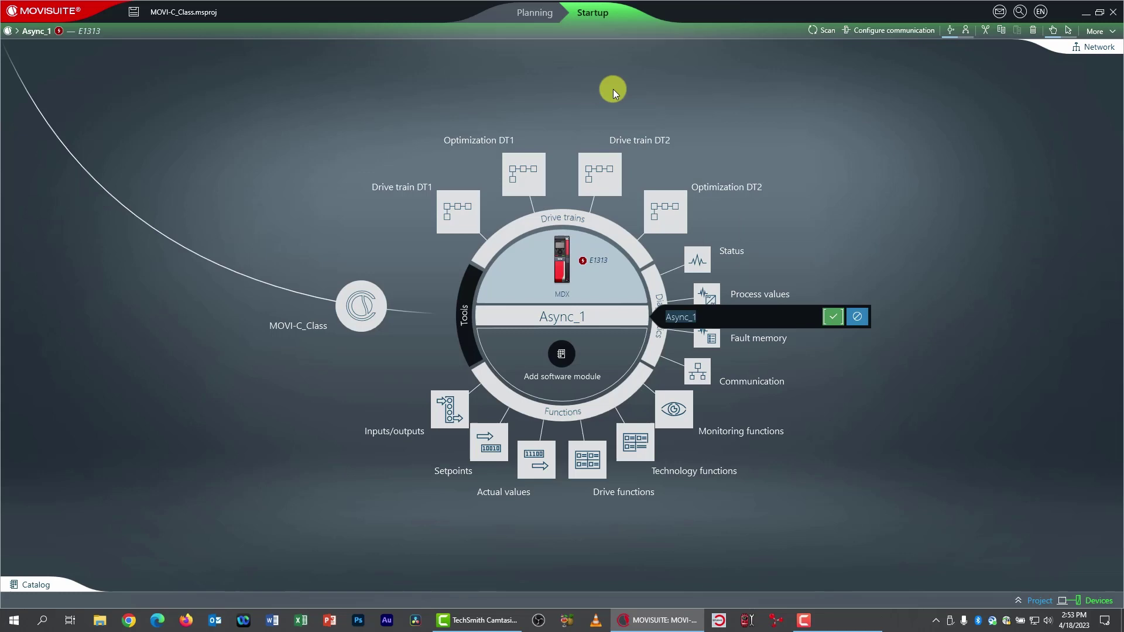
pyautogui.write('Servo_1')
pyautogui.click(832, 317)
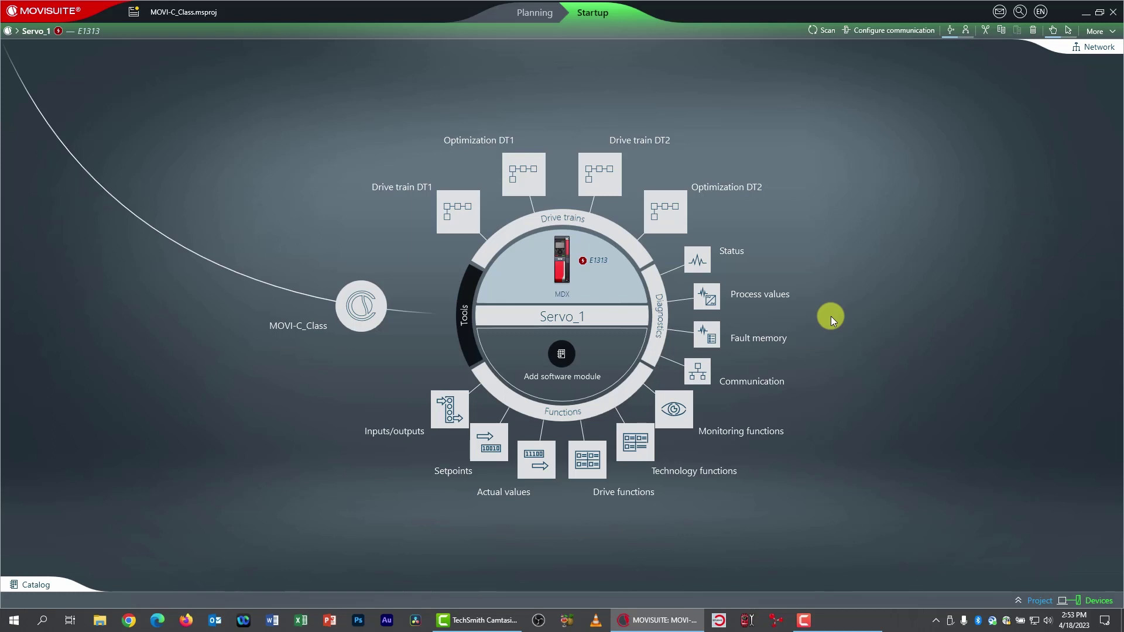
# Save the project as a copy named MOVI-C_Class2.msproj in the Class folder.
pyautogui.click(1095, 31)
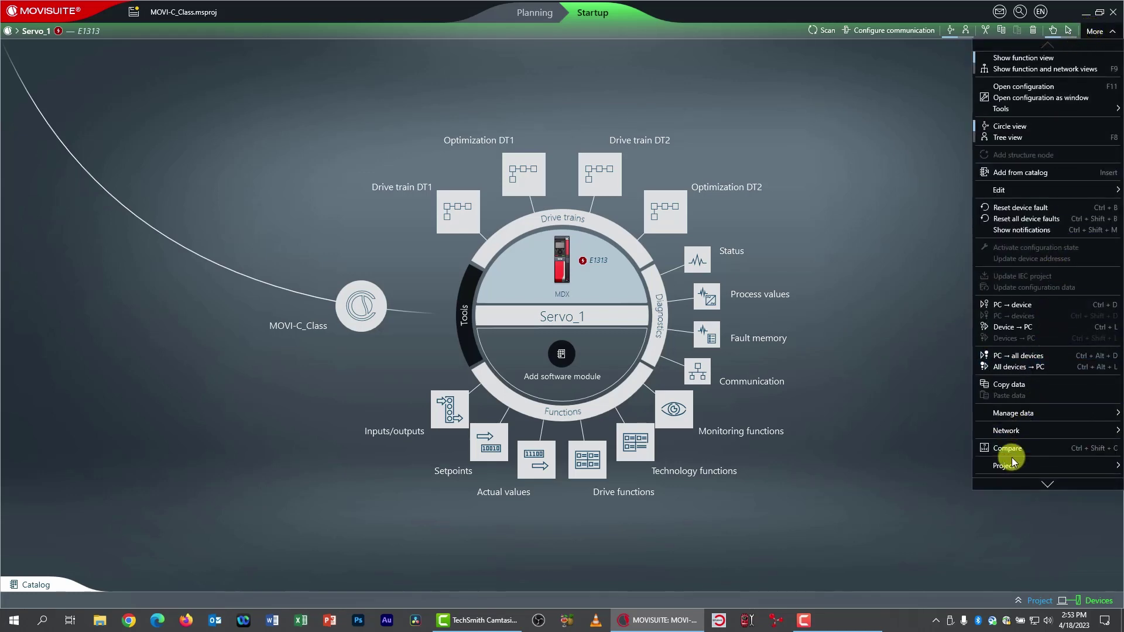
pyautogui.moveTo(1011, 466)
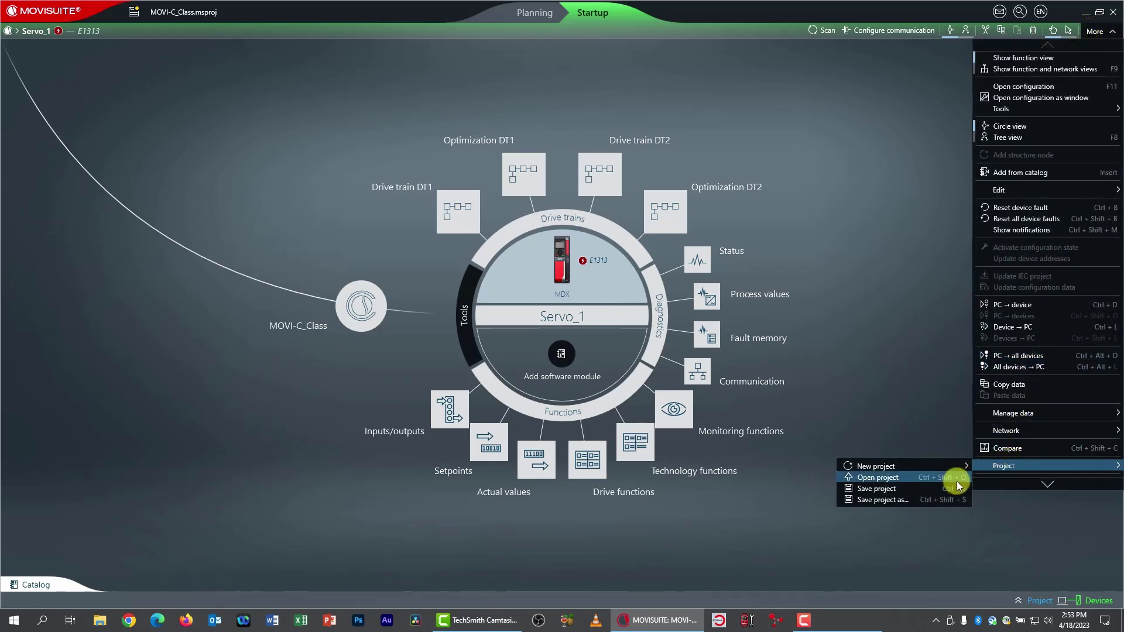
pyautogui.click(883, 500)
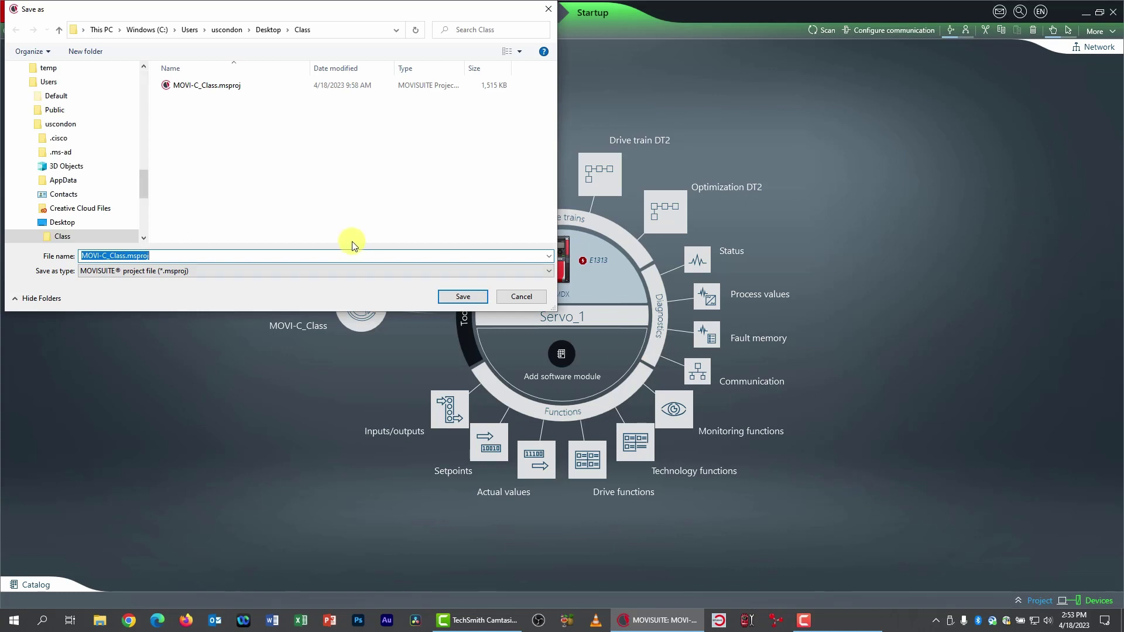
pyautogui.click(187, 86)
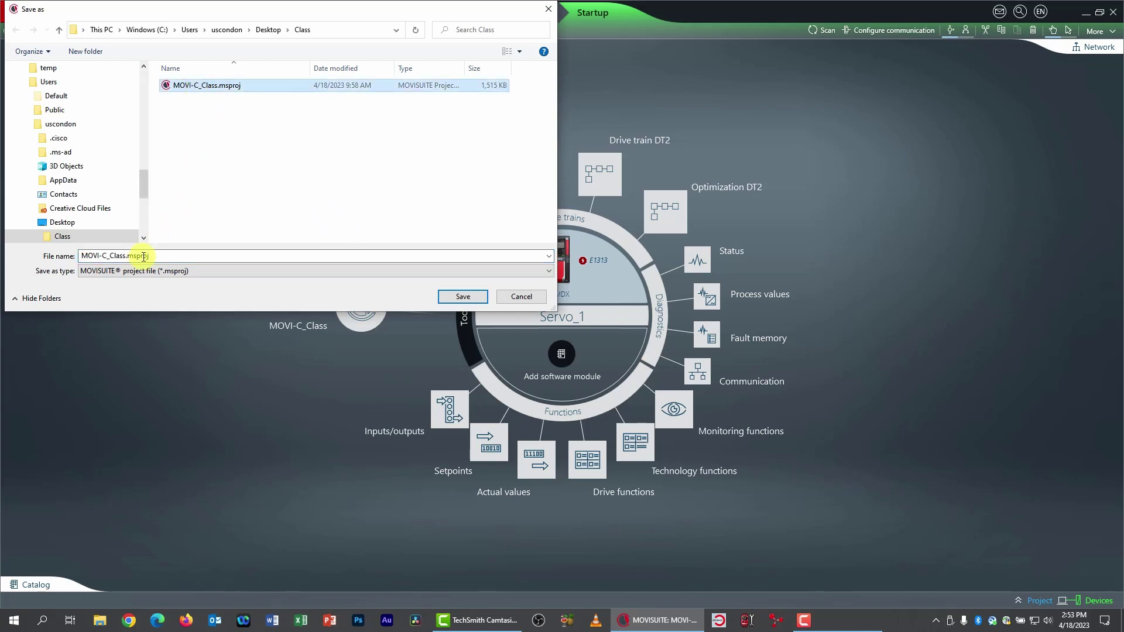
pyautogui.doubleClick(117, 256)
pyautogui.click(220, 252)
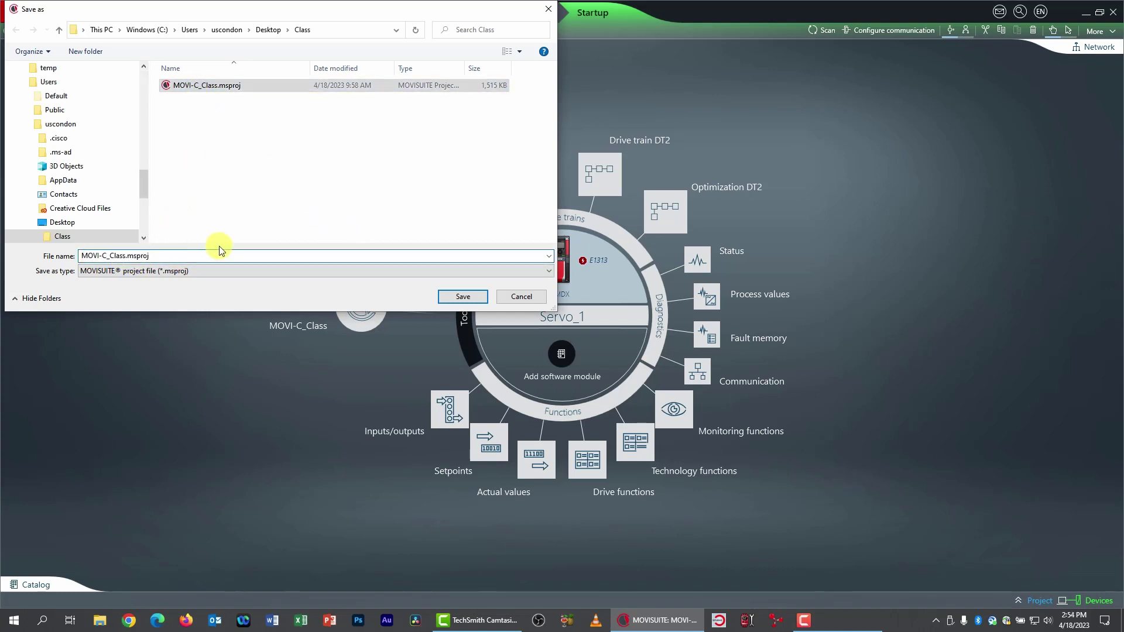
pyautogui.write('2')
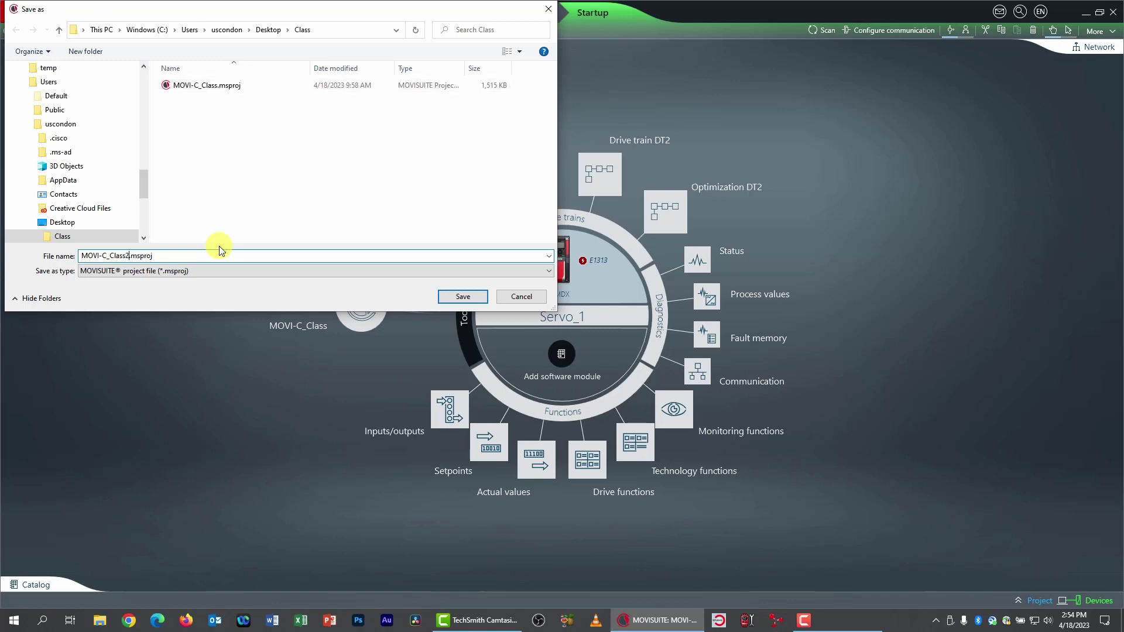
pyautogui.press('Return')
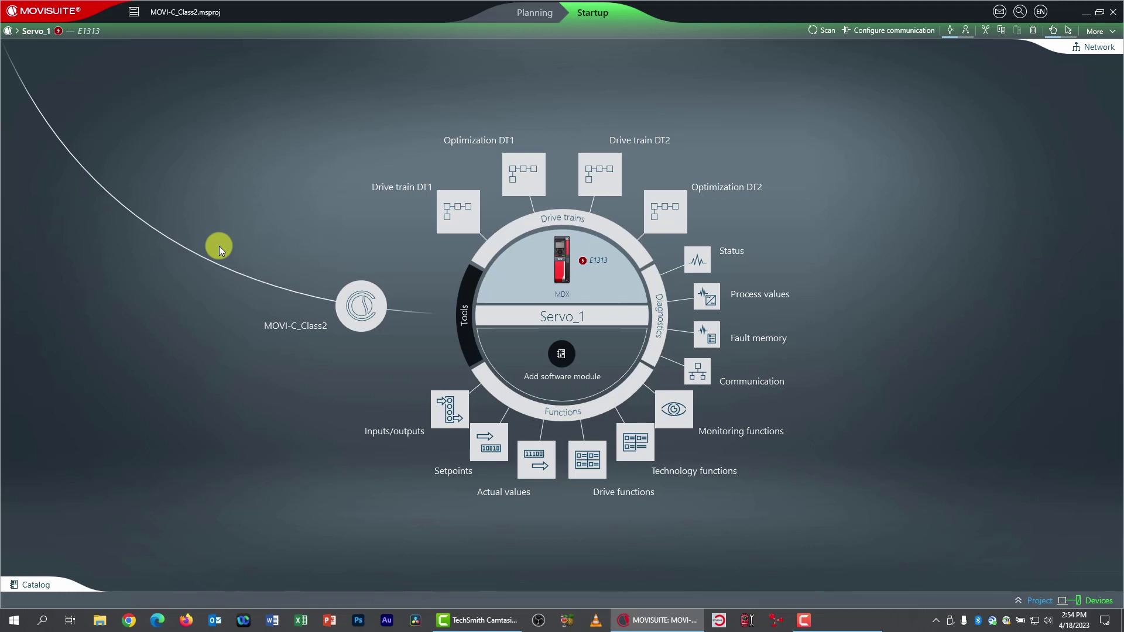
# Restore Servo_1's device parameters to the delivery state and confirm the reset.
pyautogui.click(540, 279)
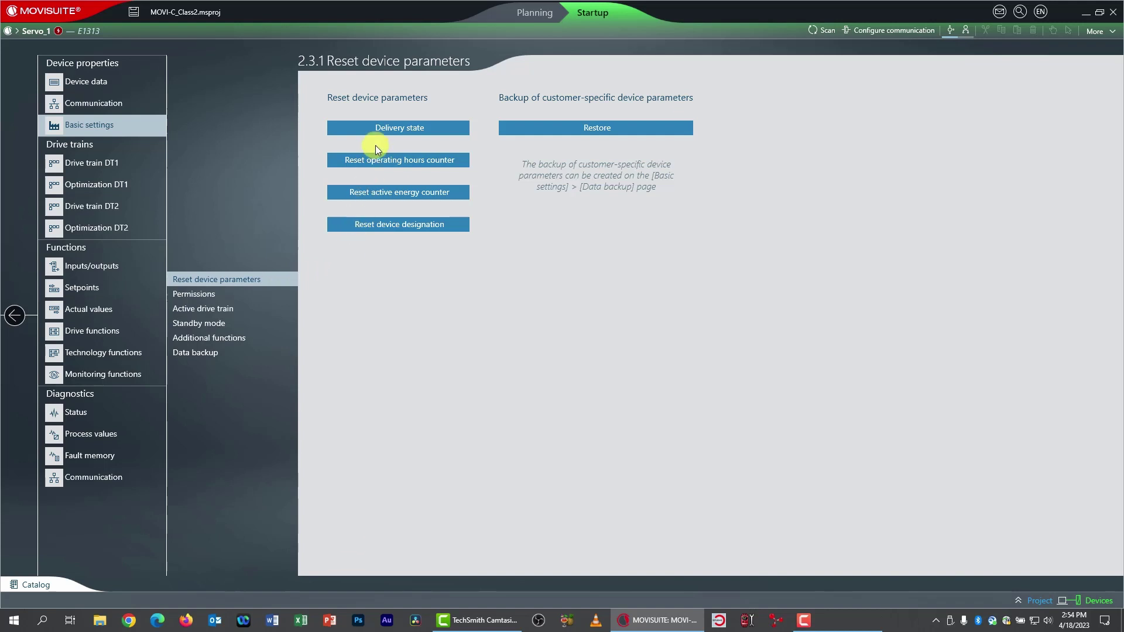
pyautogui.click(391, 127)
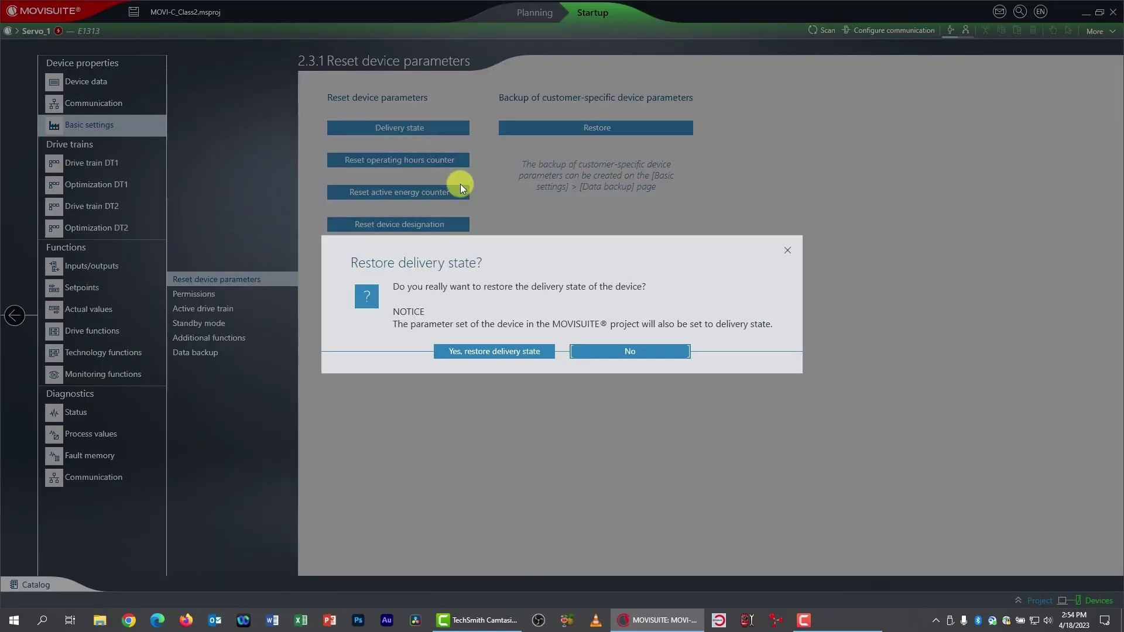
pyautogui.click(503, 351)
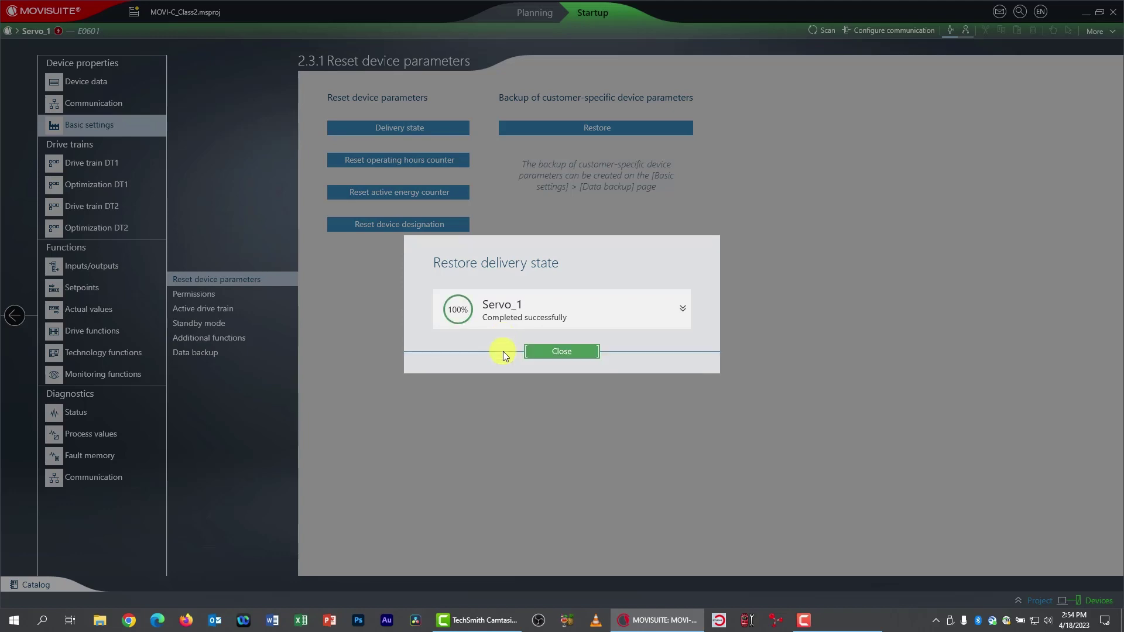
pyautogui.click(554, 353)
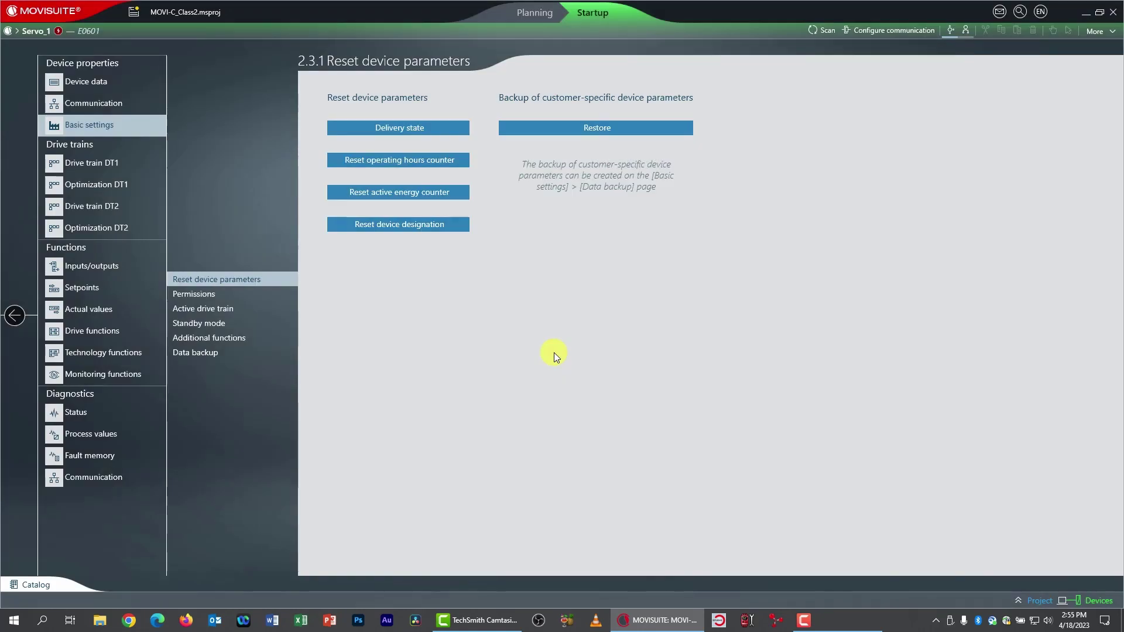
# Replace DT1's nameplate motor designation DRN80M4/BE1/AS7W with CMP50S/BK.
pyautogui.click(107, 170)
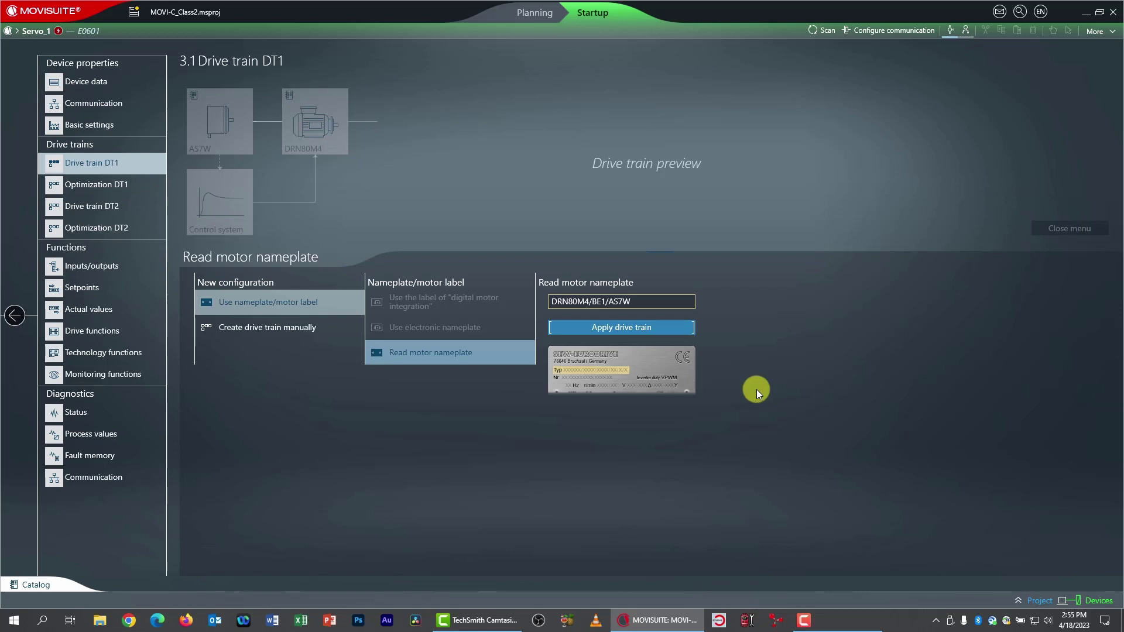
pyautogui.tripleClick(652, 302)
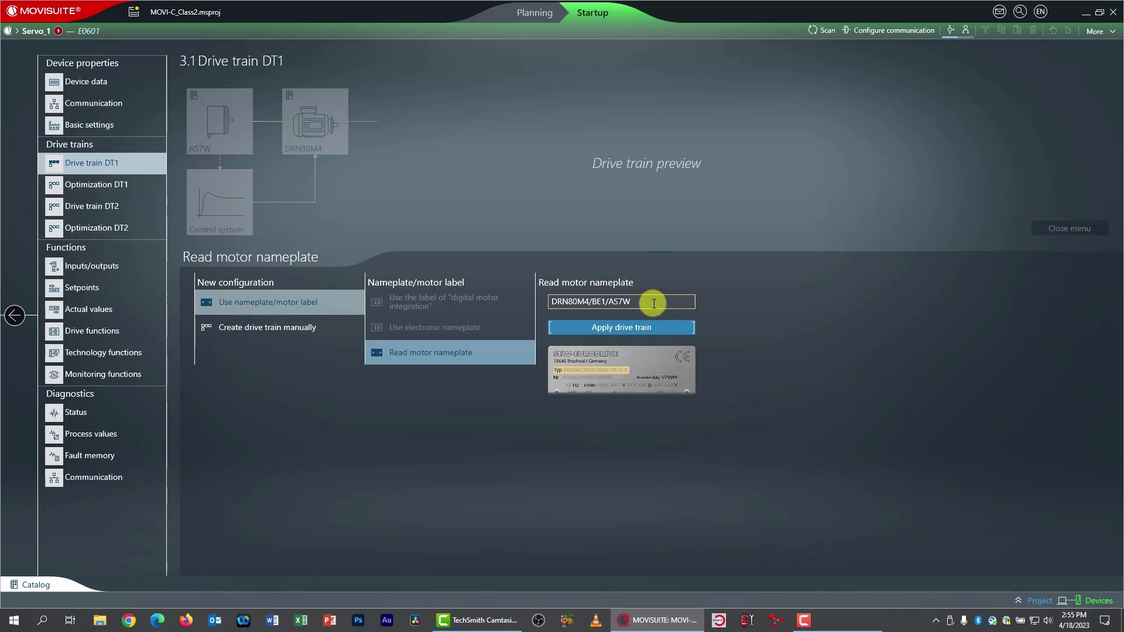
pyautogui.press('BackSpace')
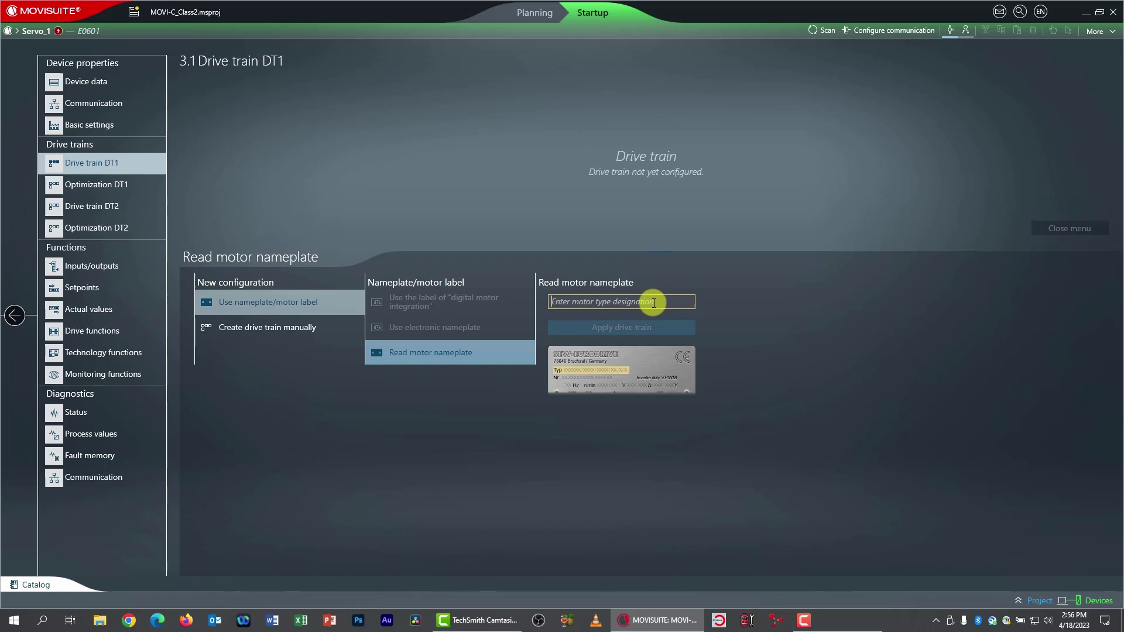
pyautogui.write('CMP50S/BK')
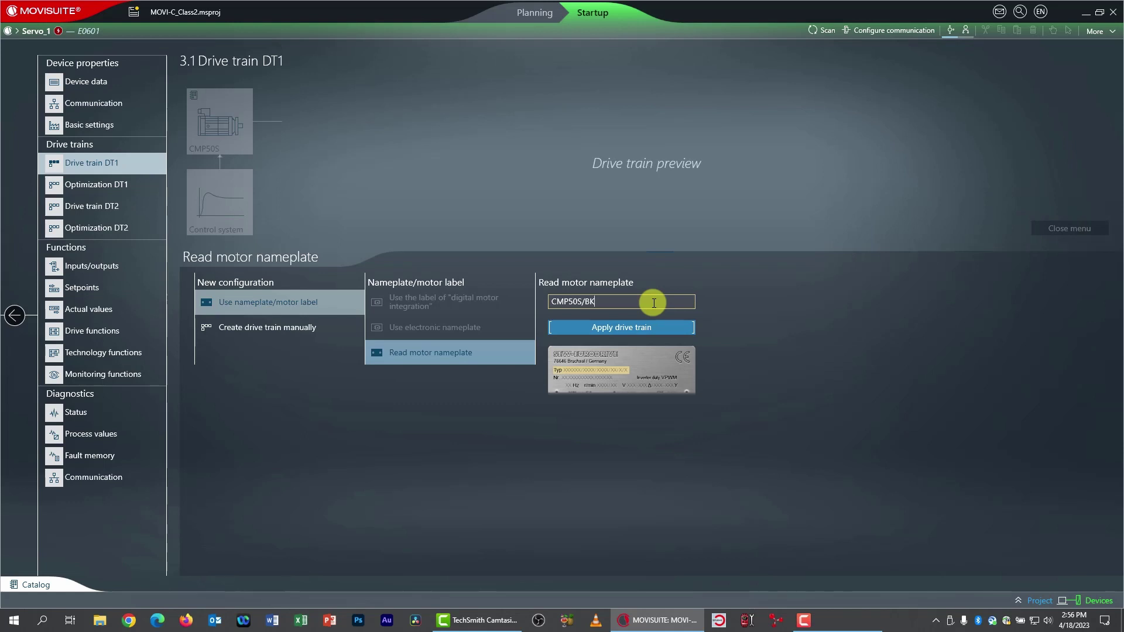
# Apply the CMP50S drive train with 16 kHz constant PWM and 460 V nominal line voltage.
pyautogui.click(619, 328)
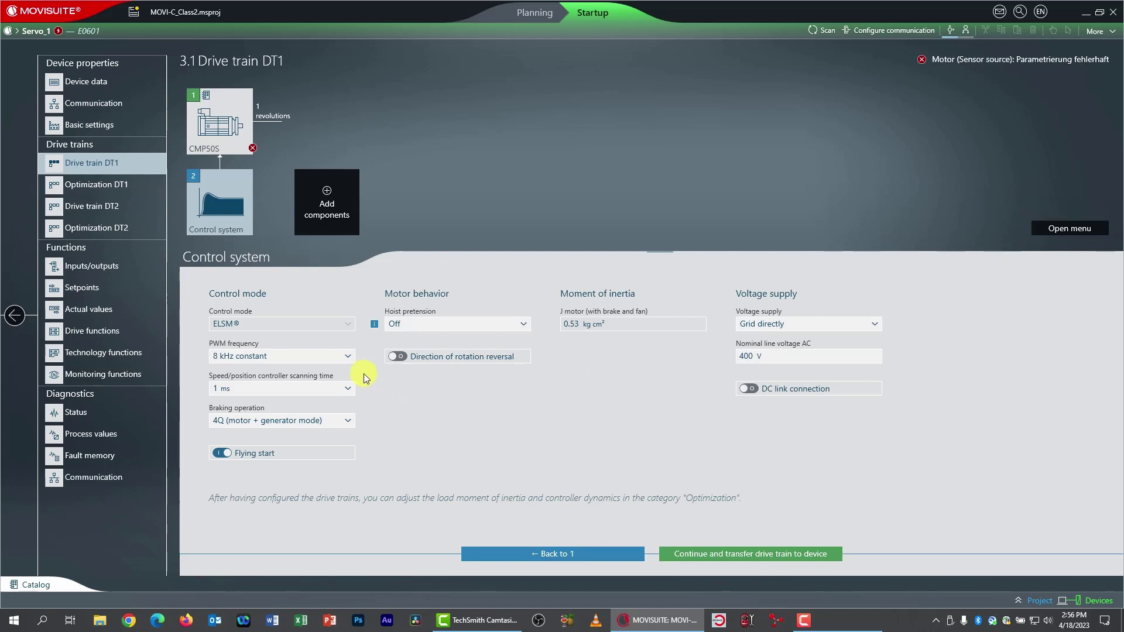
pyautogui.click(347, 359)
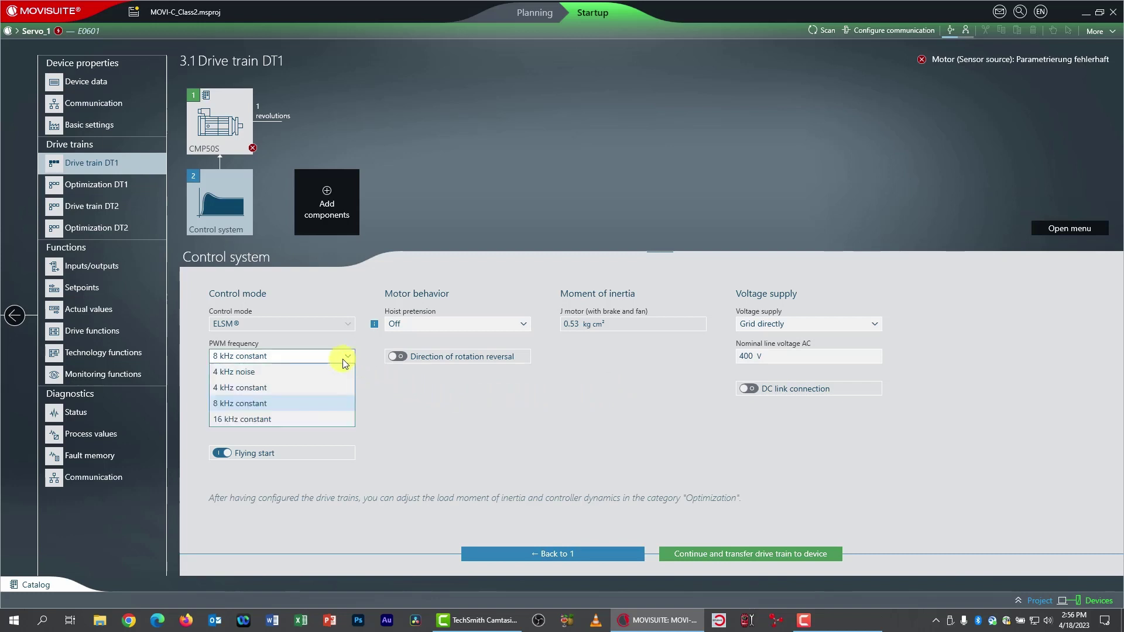
pyautogui.click(276, 419)
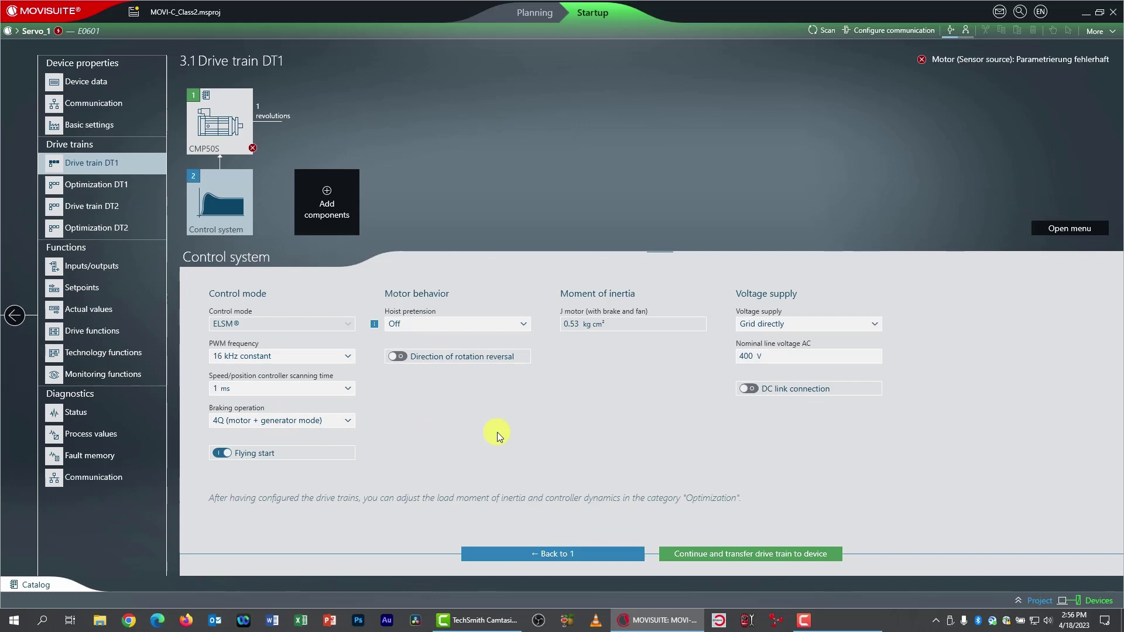
pyautogui.click(747, 362)
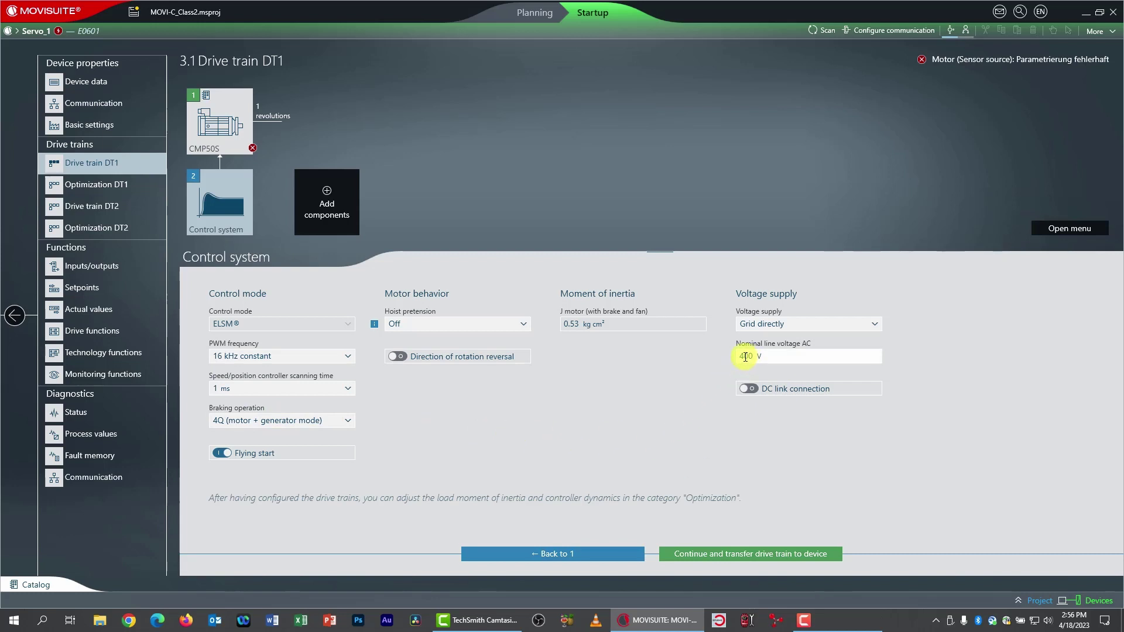
pyautogui.press('Delete')
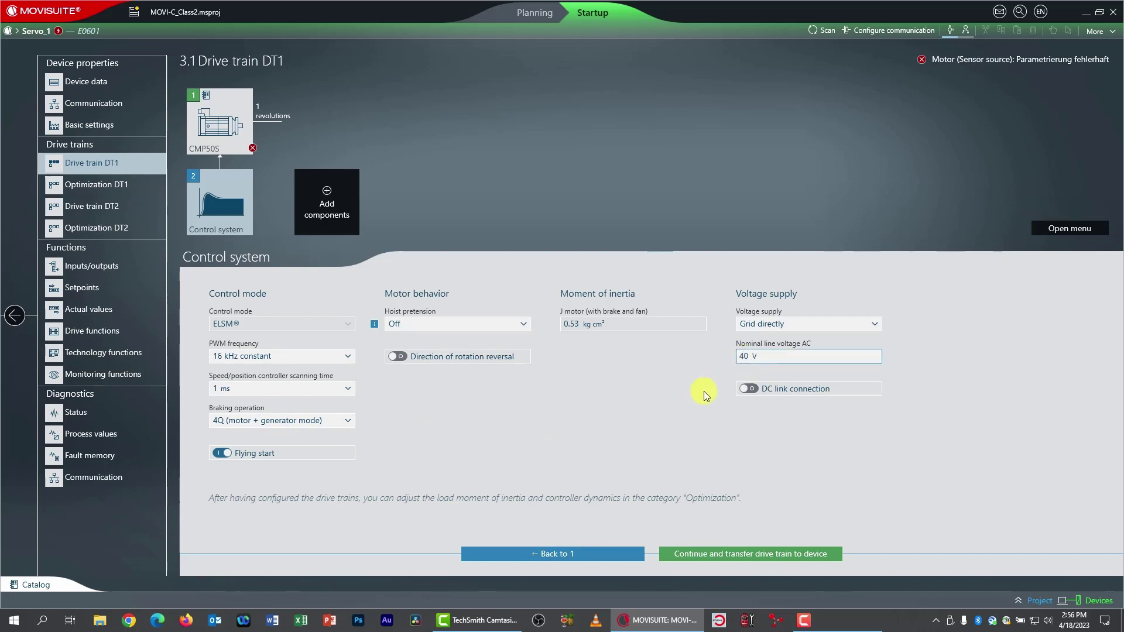
pyautogui.write('6')
# Give the CMP50S motor speed class 4500 1/min and No temperature monitoring.
pyautogui.click(213, 117)
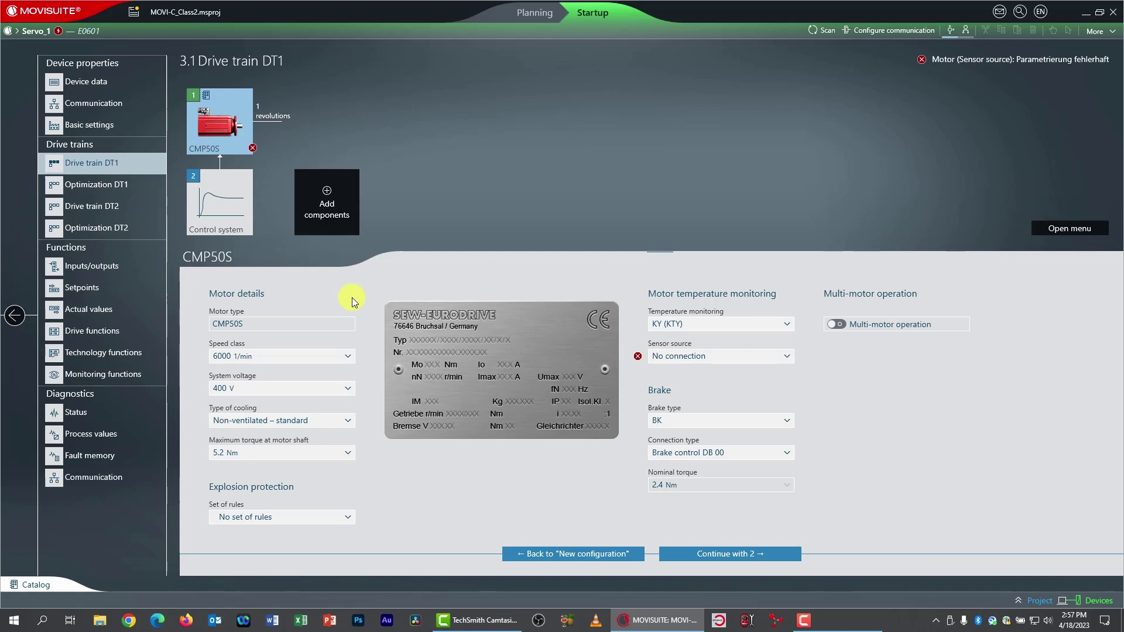
pyautogui.click(349, 356)
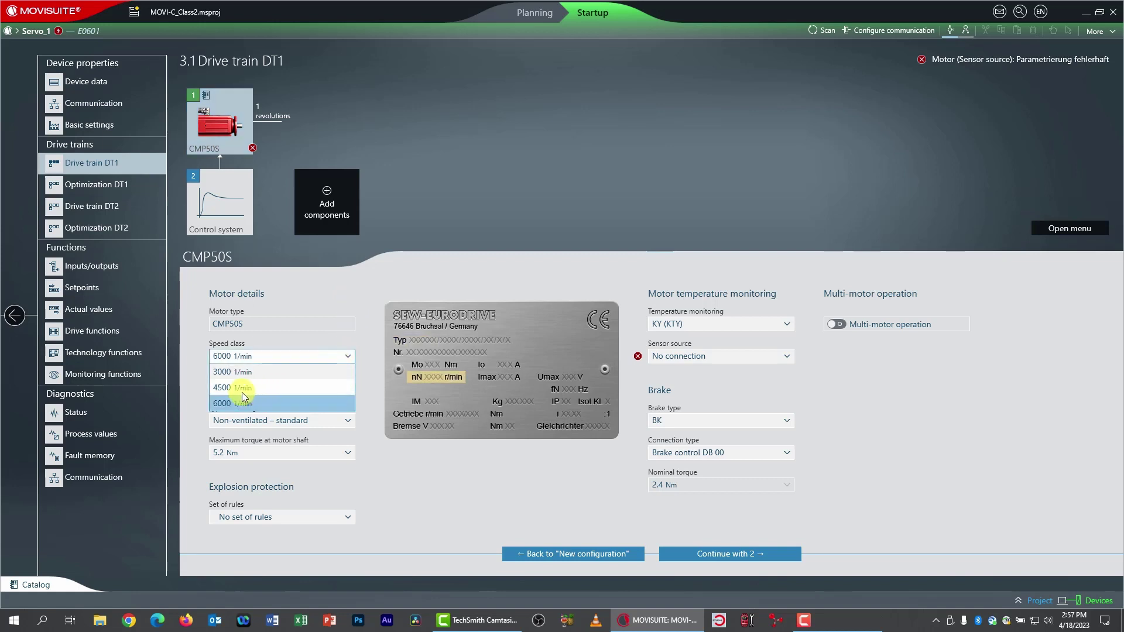
pyautogui.click(218, 389)
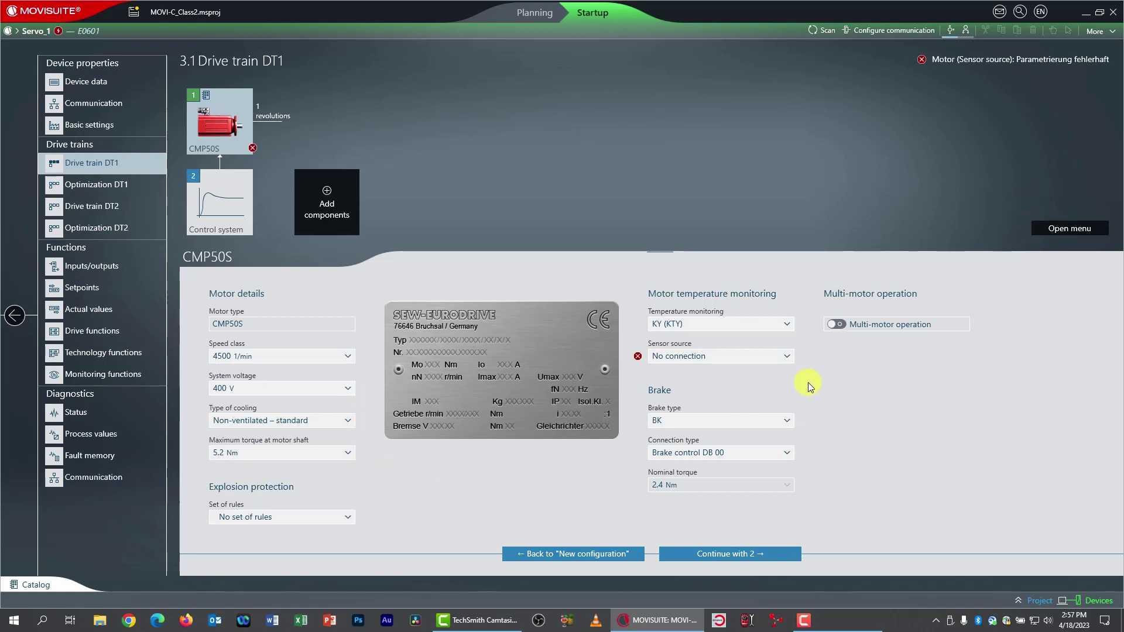
pyautogui.click(785, 322)
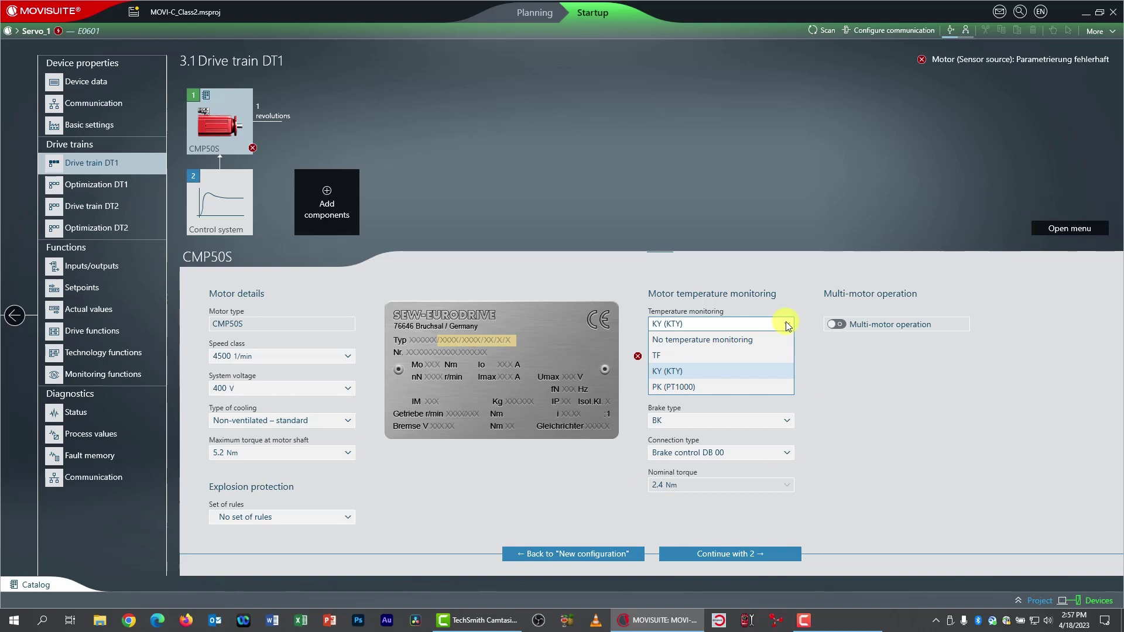
pyautogui.click(731, 340)
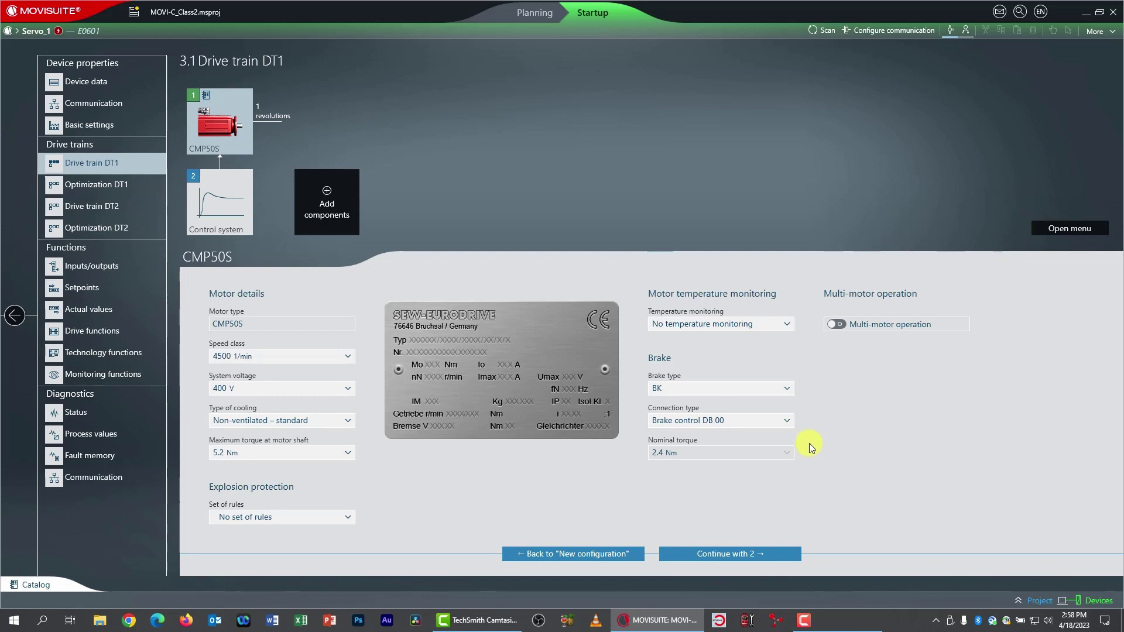
# Transfer drive train DT1 to Servo_1, answering Yes to activate startup state.
pyautogui.click(728, 553)
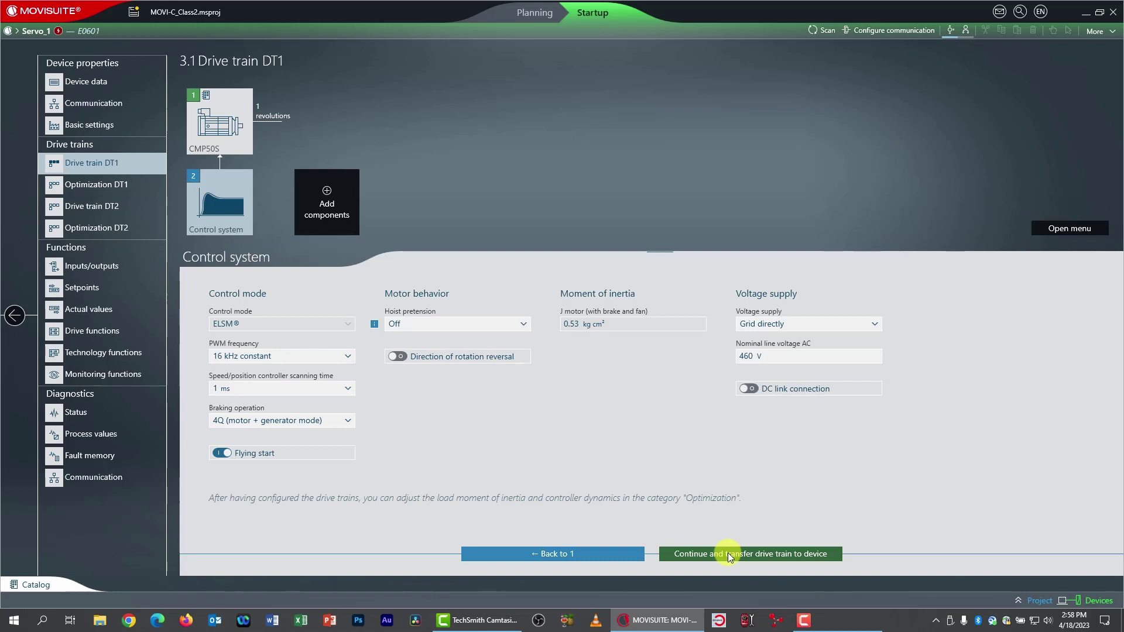
pyautogui.click(728, 553)
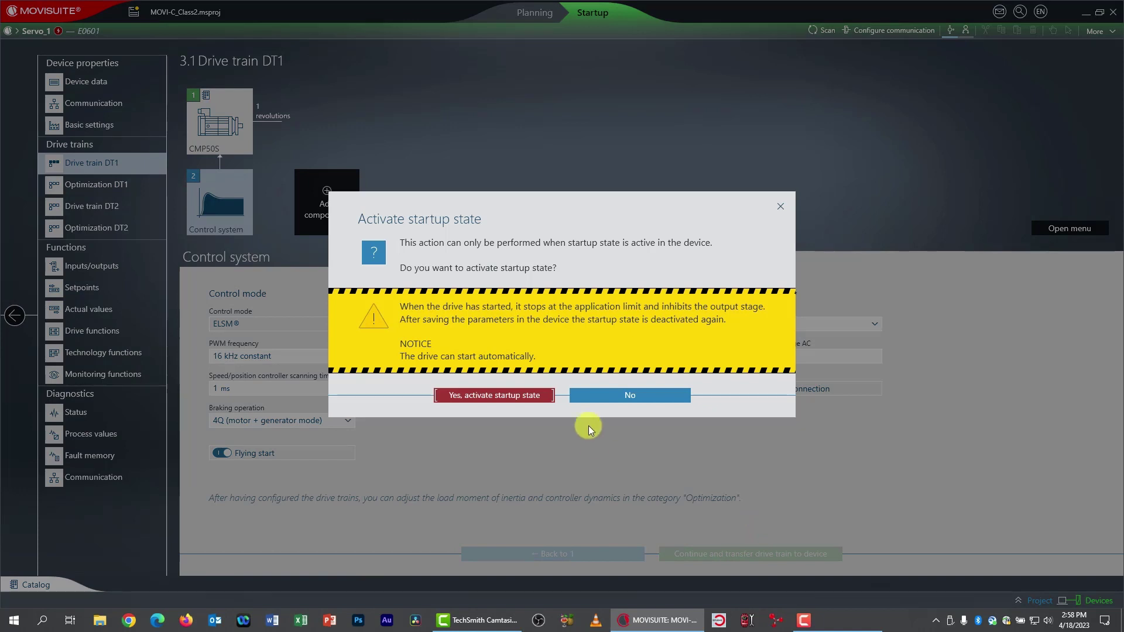
pyautogui.click(496, 396)
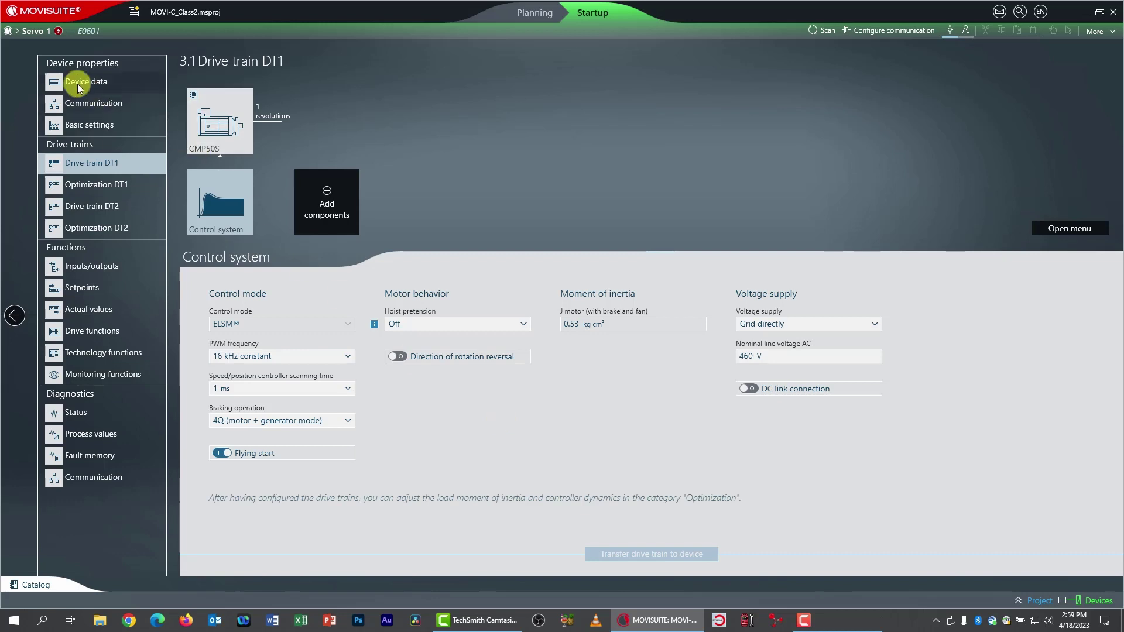
# Reset Servo_1's E-06.01 line phase failure fault from the fault details.
pyautogui.click(58, 31)
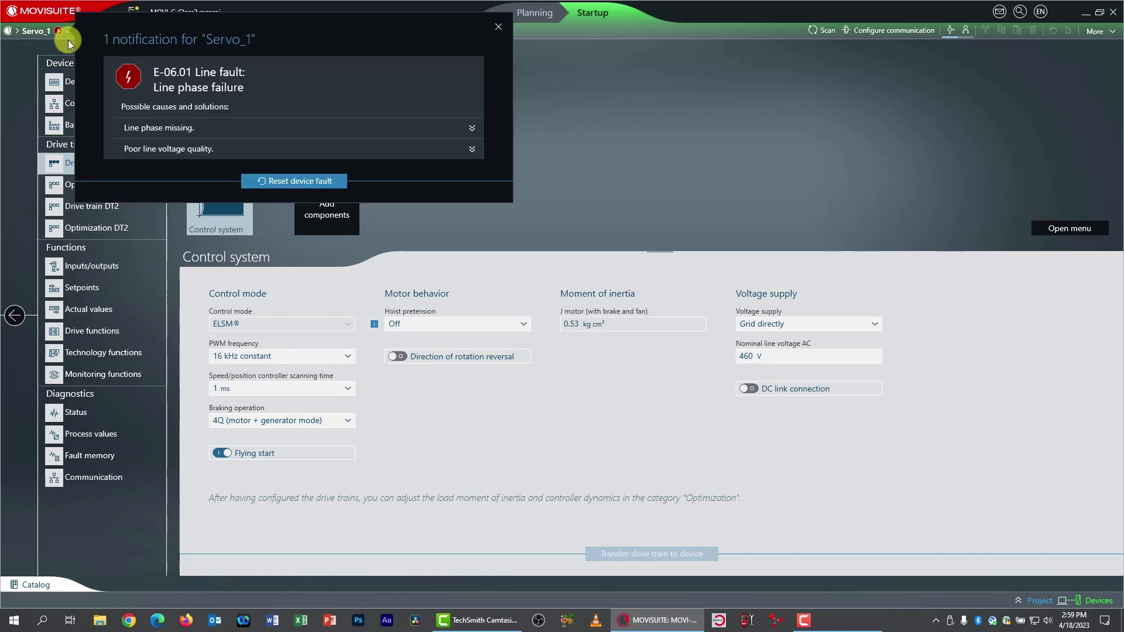
pyautogui.click(303, 183)
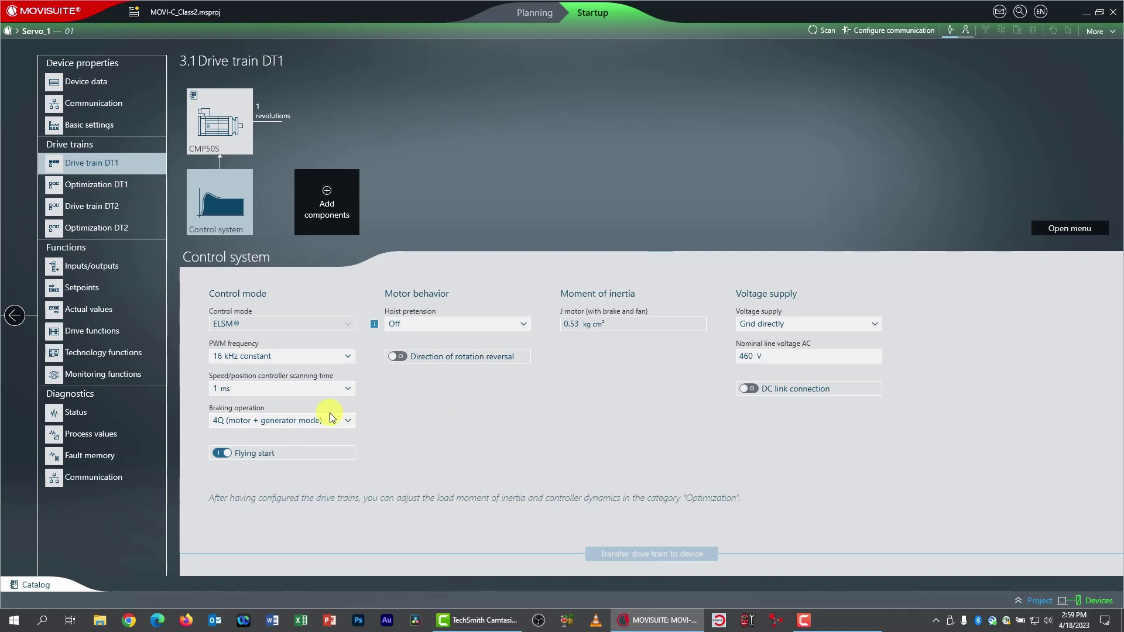
# On the Limit values page, set DT1's positive and negative speed limits to 4500 rev/min.
pyautogui.click(124, 375)
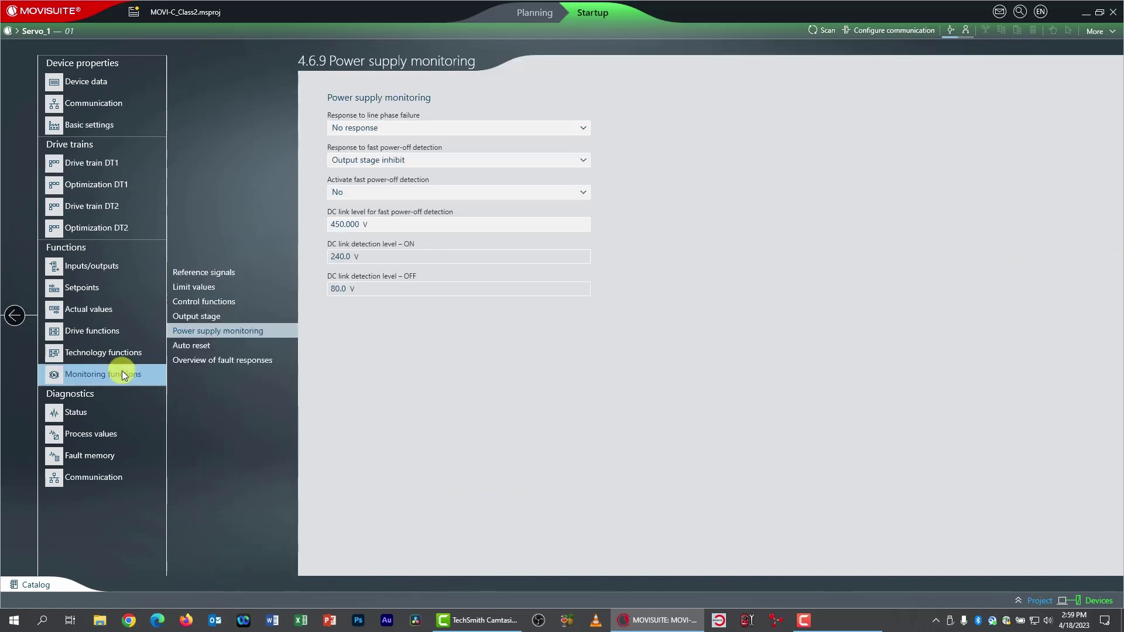
pyautogui.click(179, 286)
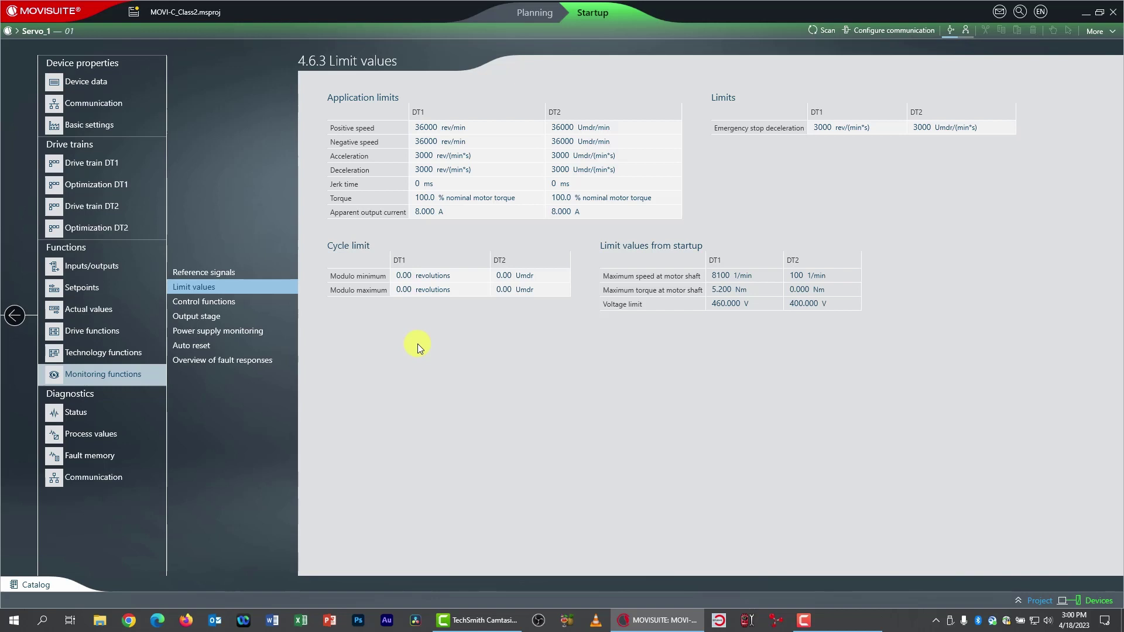
pyautogui.click(426, 128)
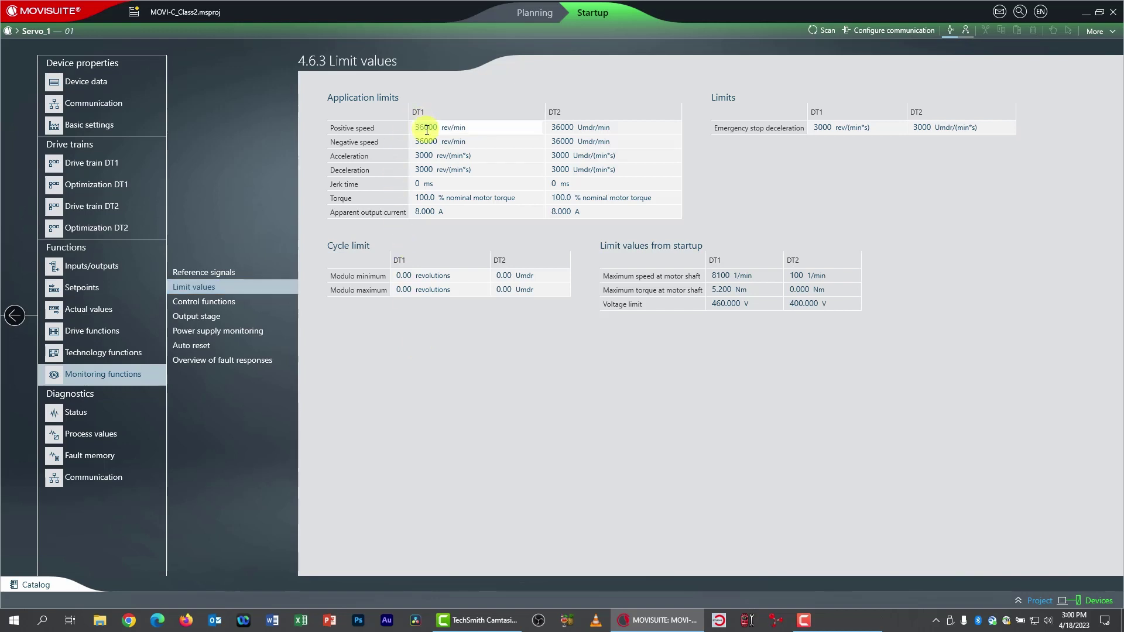
pyautogui.doubleClick(426, 129)
pyautogui.write('4500')
pyautogui.click(422, 140)
pyautogui.doubleClick(421, 140)
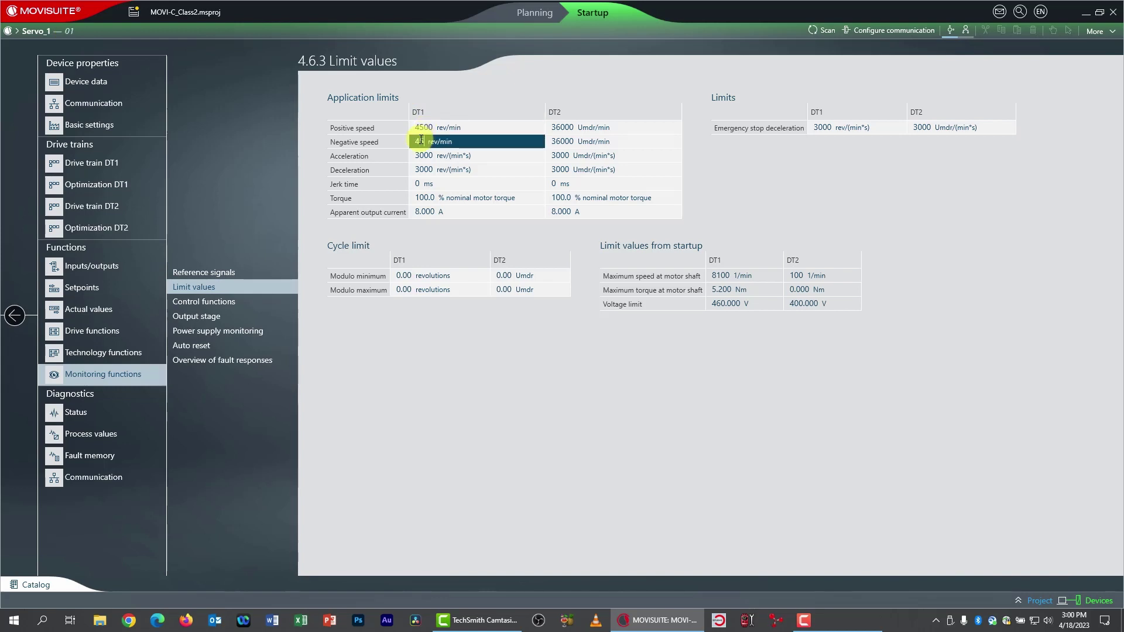
pyautogui.write('4500')
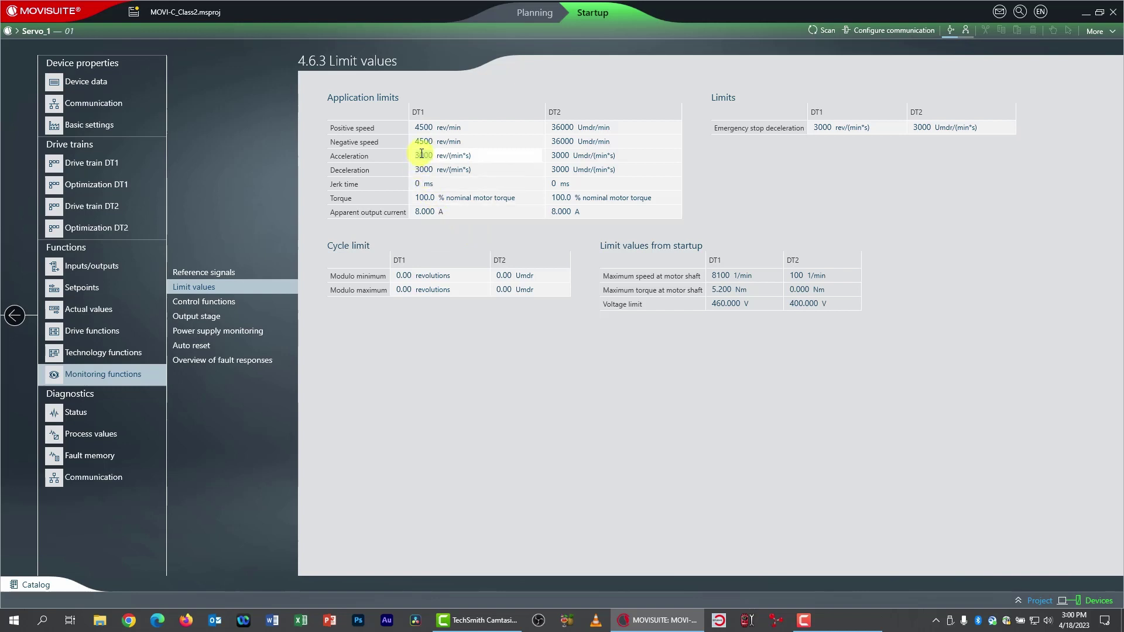
# Set DT1's acceleration and deceleration limits to 18000 rev/(min*s).
pyautogui.click(421, 154)
pyautogui.write('10000')
pyautogui.click(425, 169)
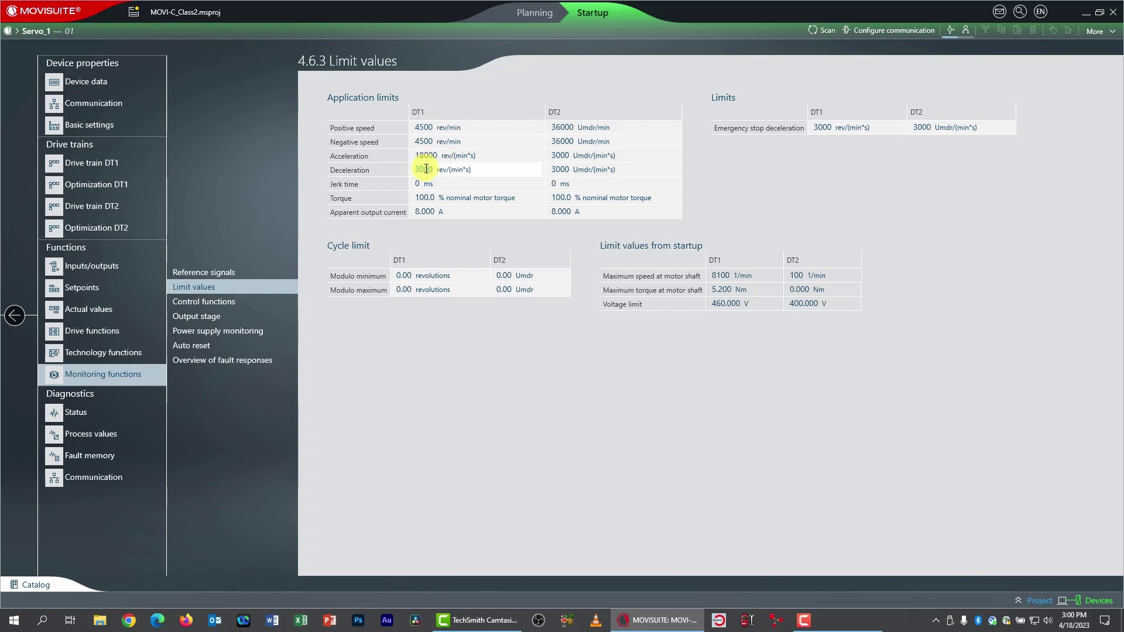
pyautogui.doubleClick(426, 168)
pyautogui.write('18000')
# Activate speed-controlled manual mode on Servo_1 from the device tools.
pyautogui.click(14, 315)
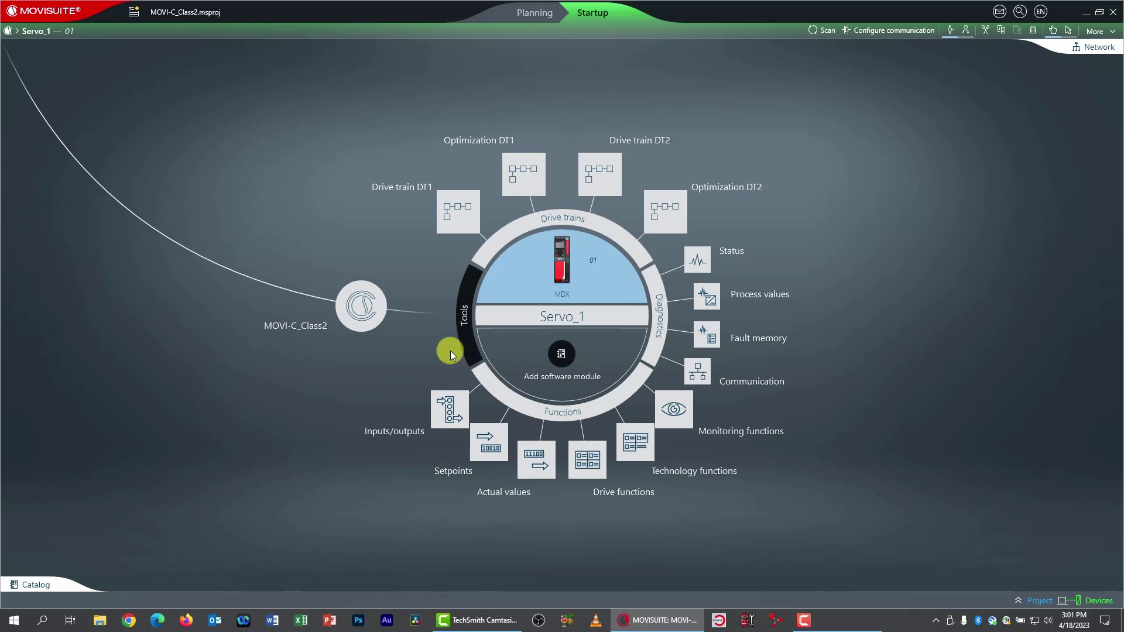
pyautogui.click(461, 323)
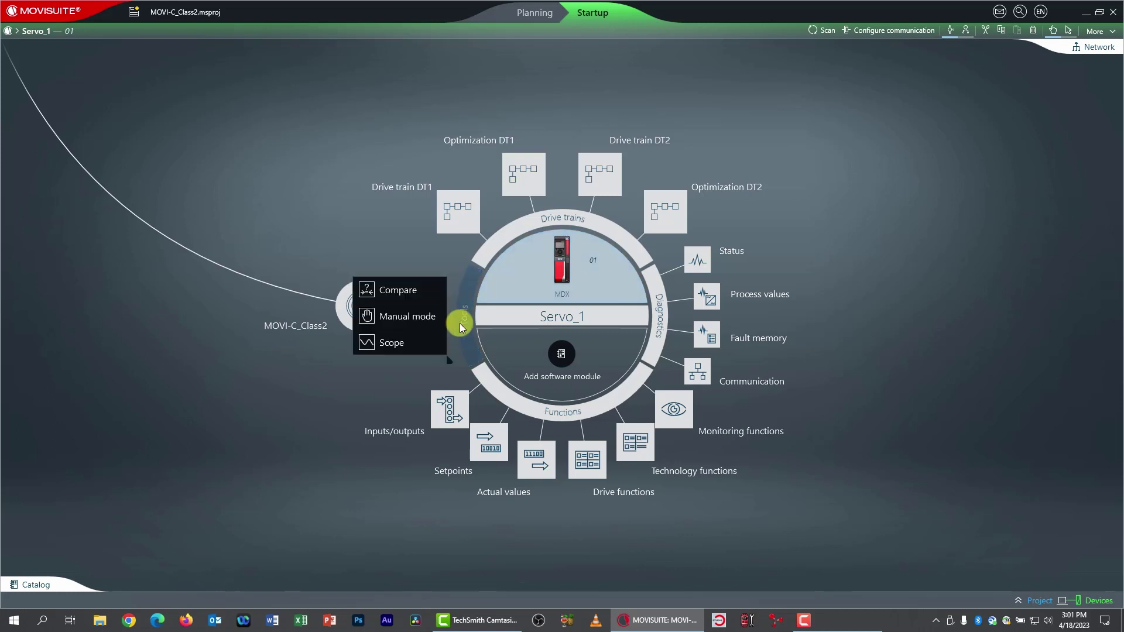
pyautogui.click(419, 321)
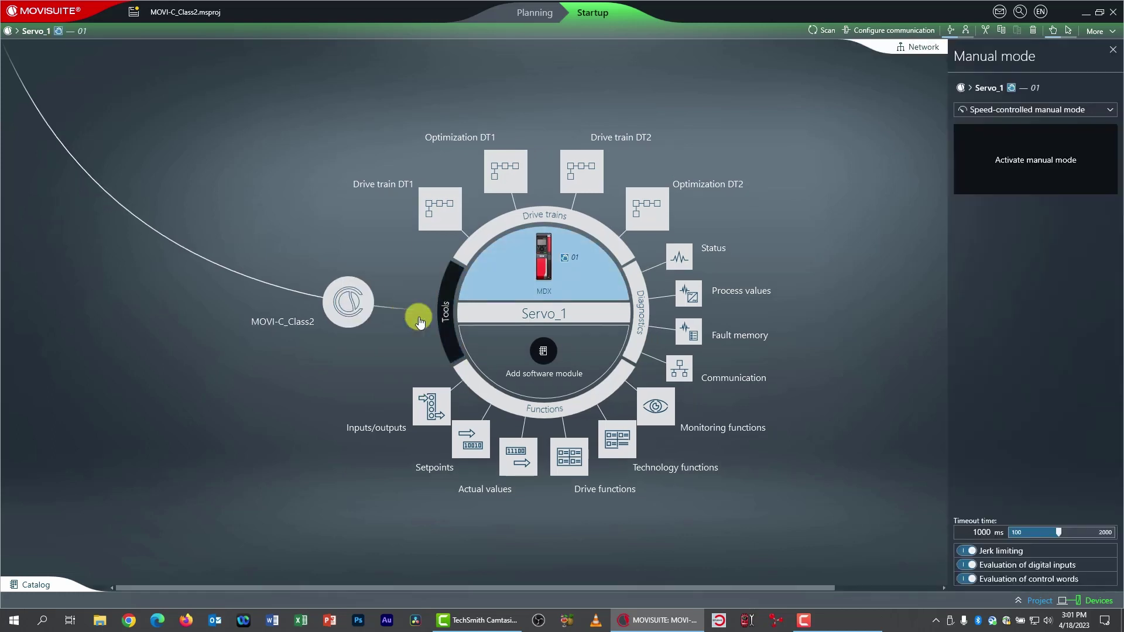
pyautogui.click(1016, 161)
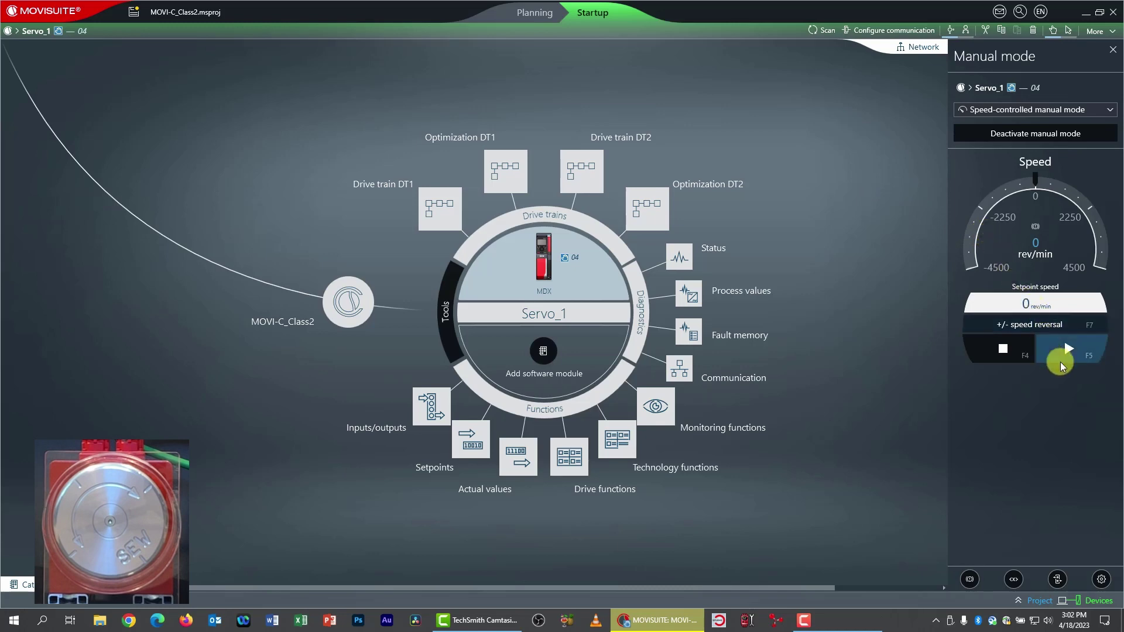
# Run the motor, raise its speed from about 964 rev/min, reverse direction twice, then stop.
pyautogui.click(1067, 347)
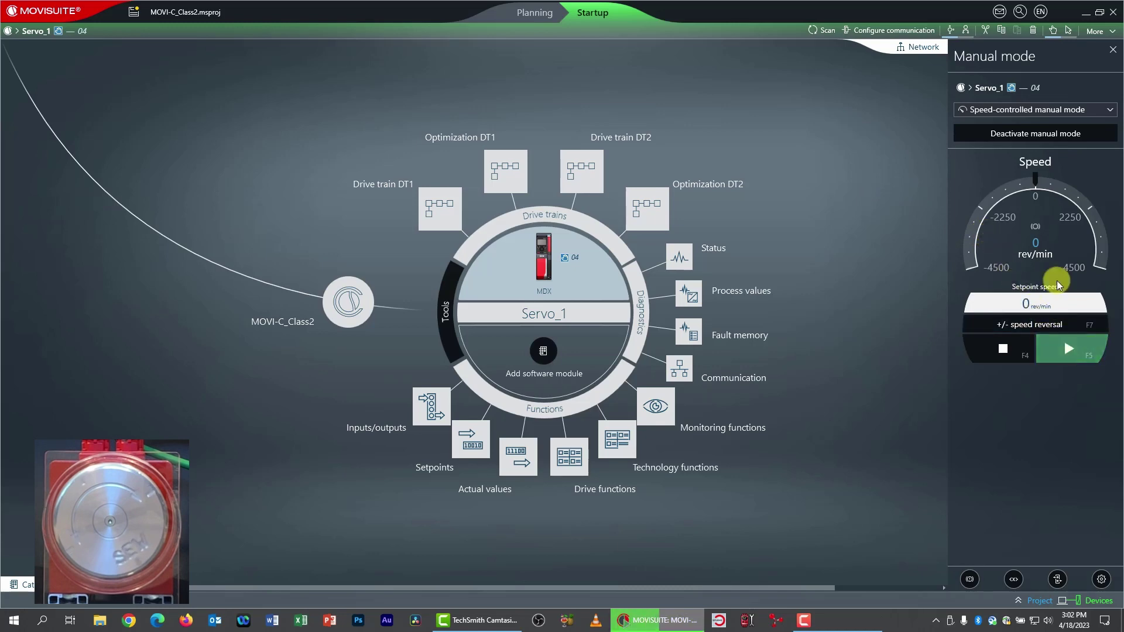
pyautogui.moveTo(1038, 180); pyautogui.dragTo(1073, 199)
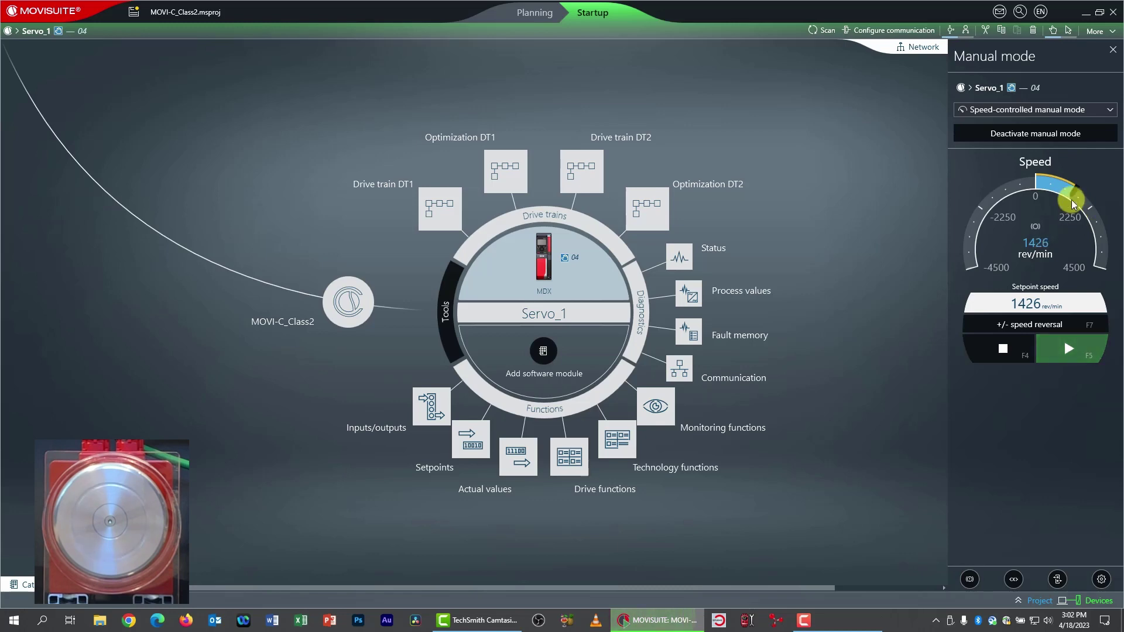
pyautogui.moveTo(1073, 193); pyautogui.dragTo(995, 193)
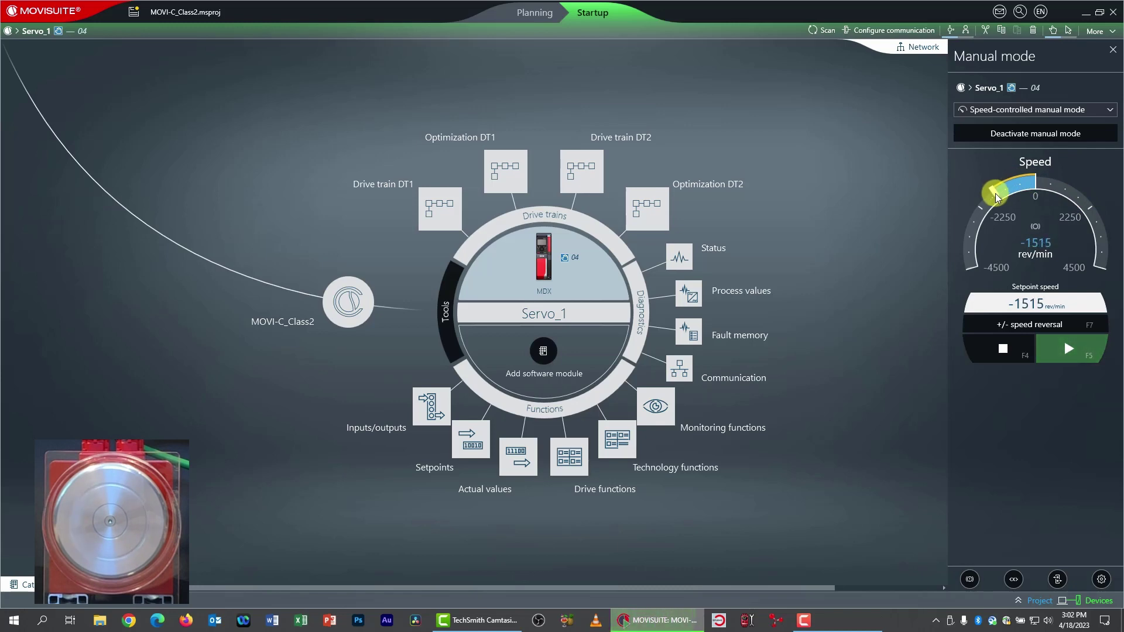
pyautogui.click(1014, 328)
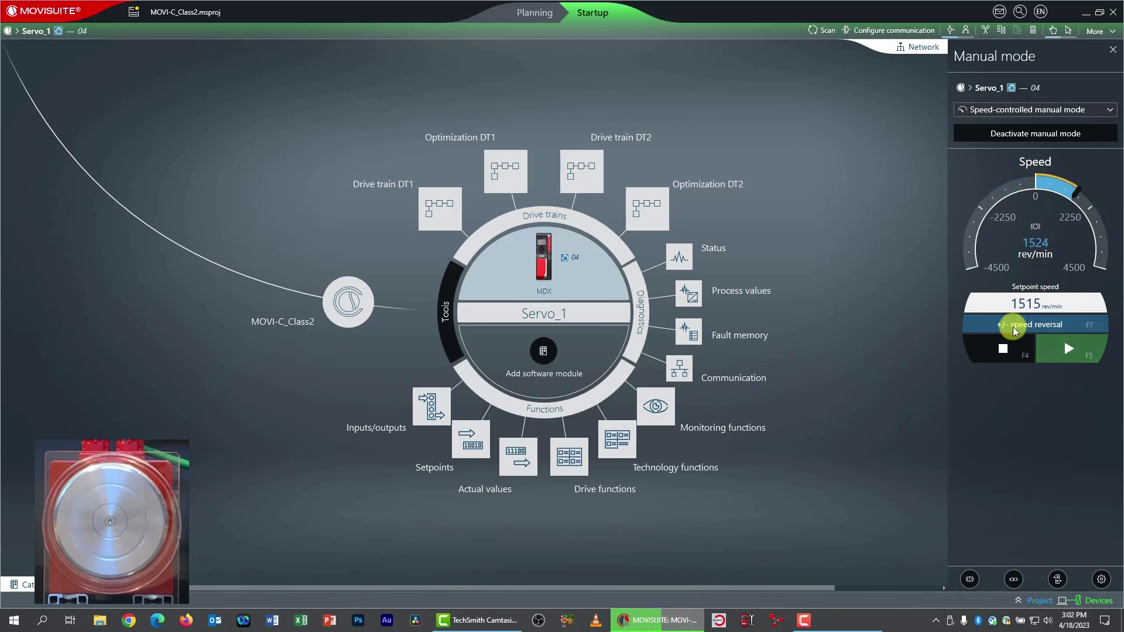
pyautogui.click(1013, 326)
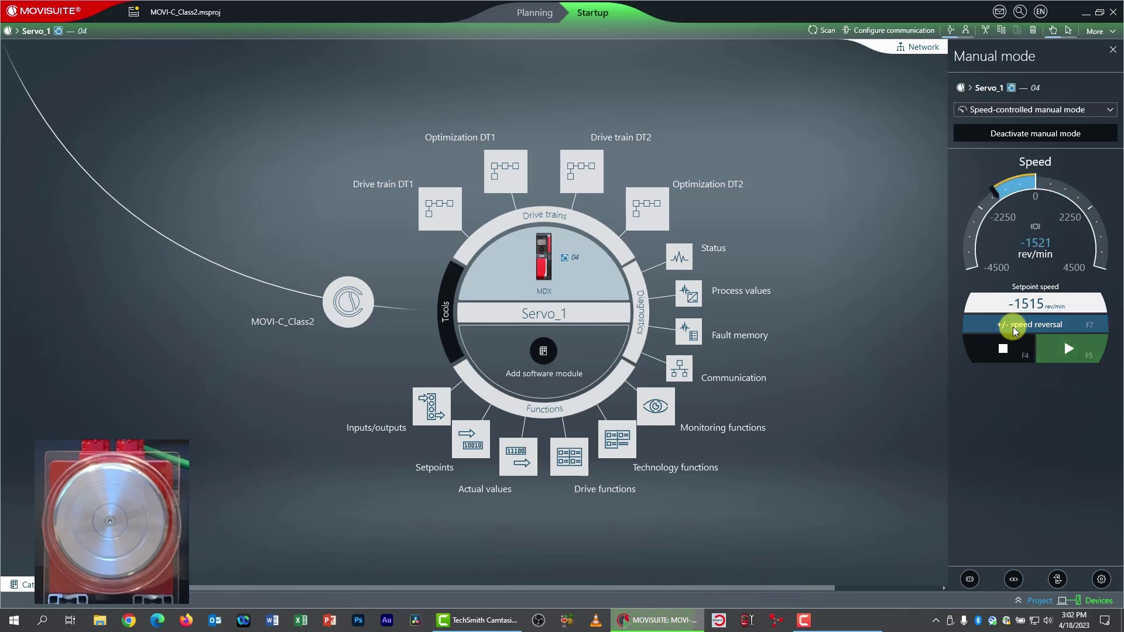
pyautogui.click(1008, 351)
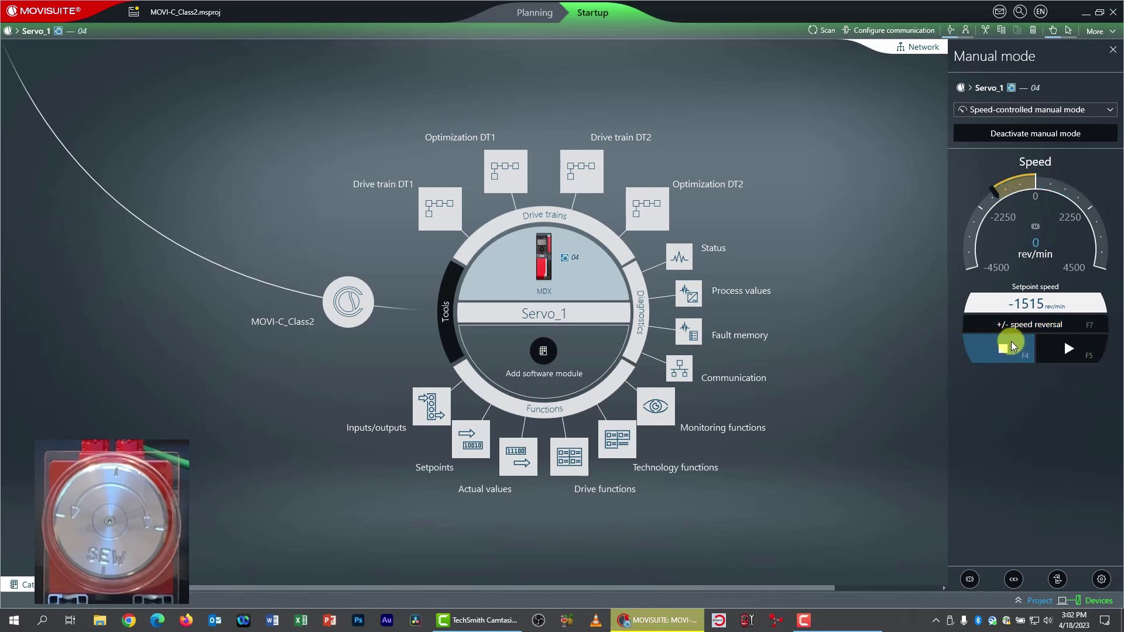
# Enter a 2000 rev/min setpoint speed, run the motor at it, then stop it.
pyautogui.click(1023, 304)
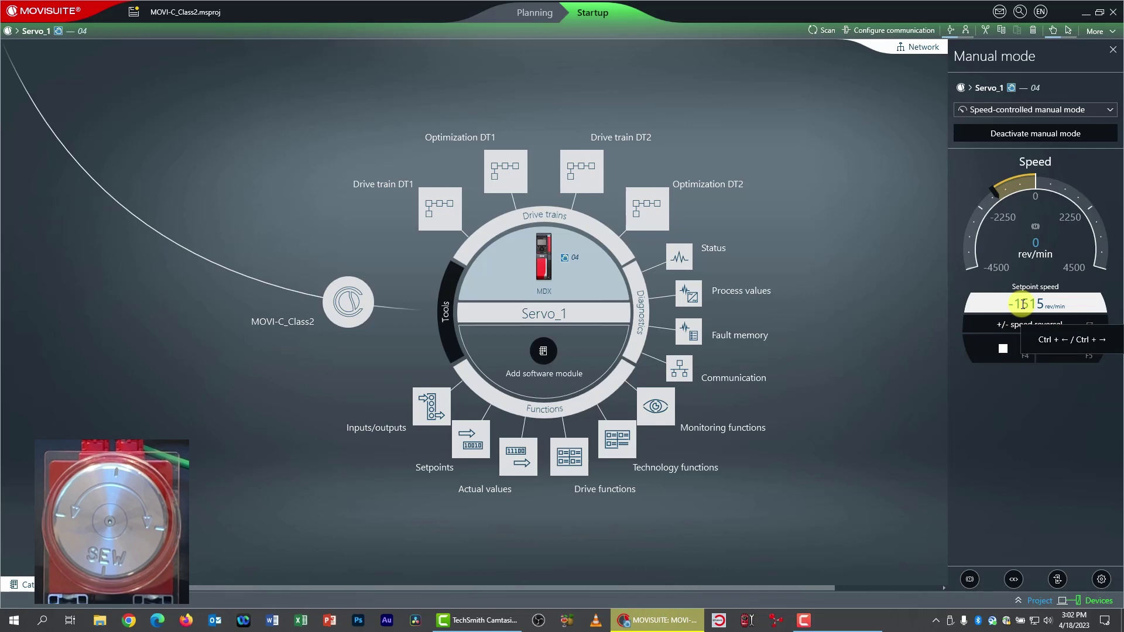
pyautogui.doubleClick(1024, 304)
pyautogui.press('BackSpace')
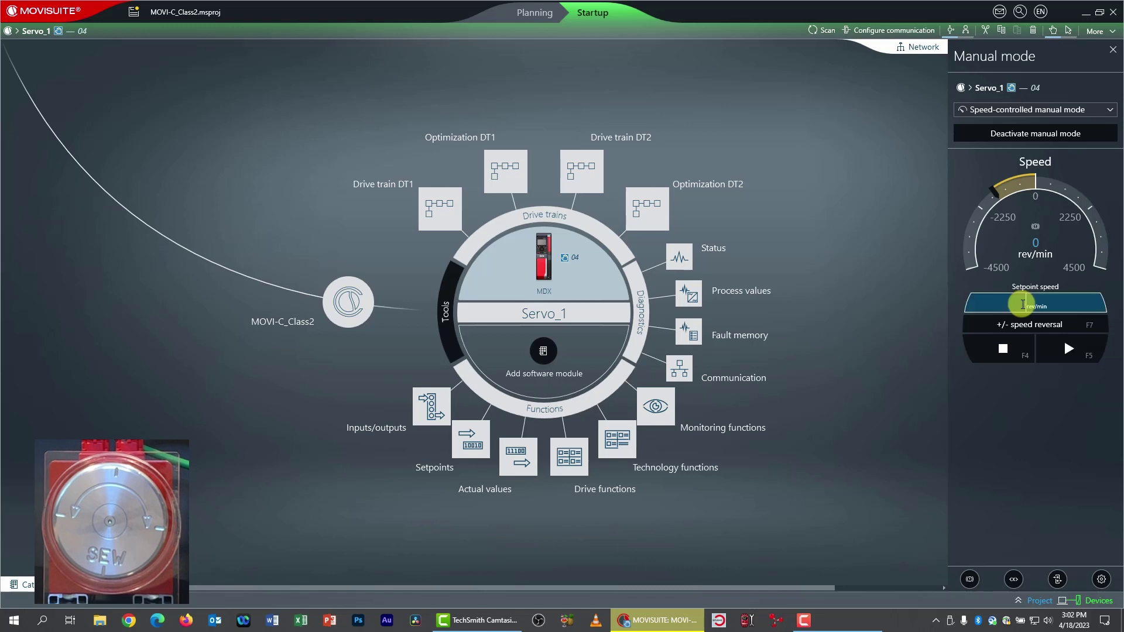
pyautogui.write('2000')
pyautogui.press('Return')
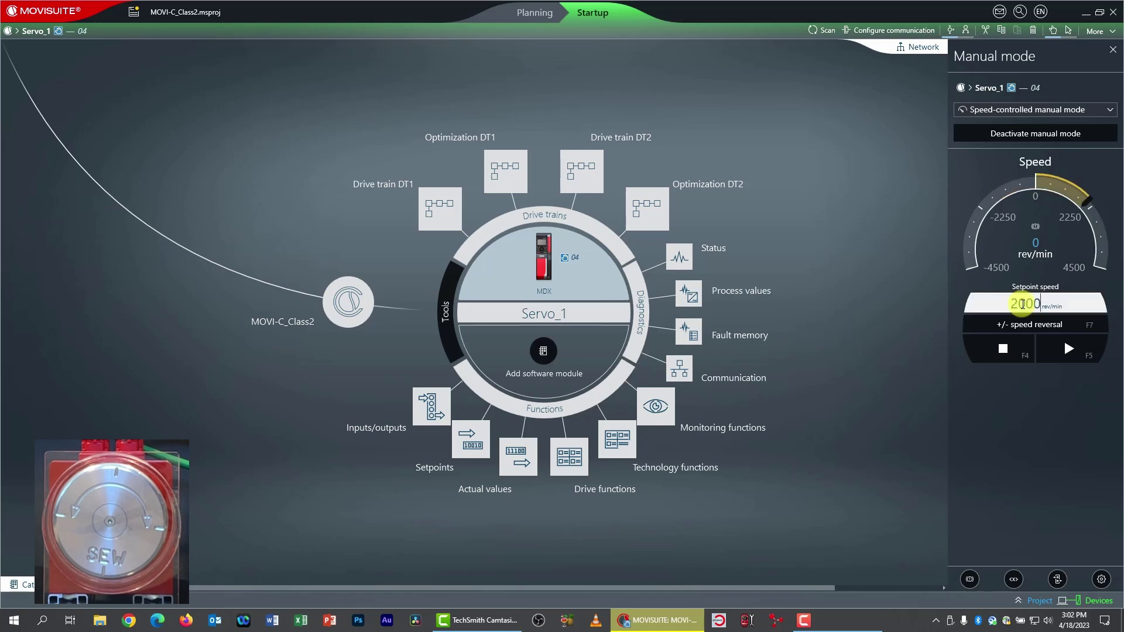
pyautogui.click(1049, 353)
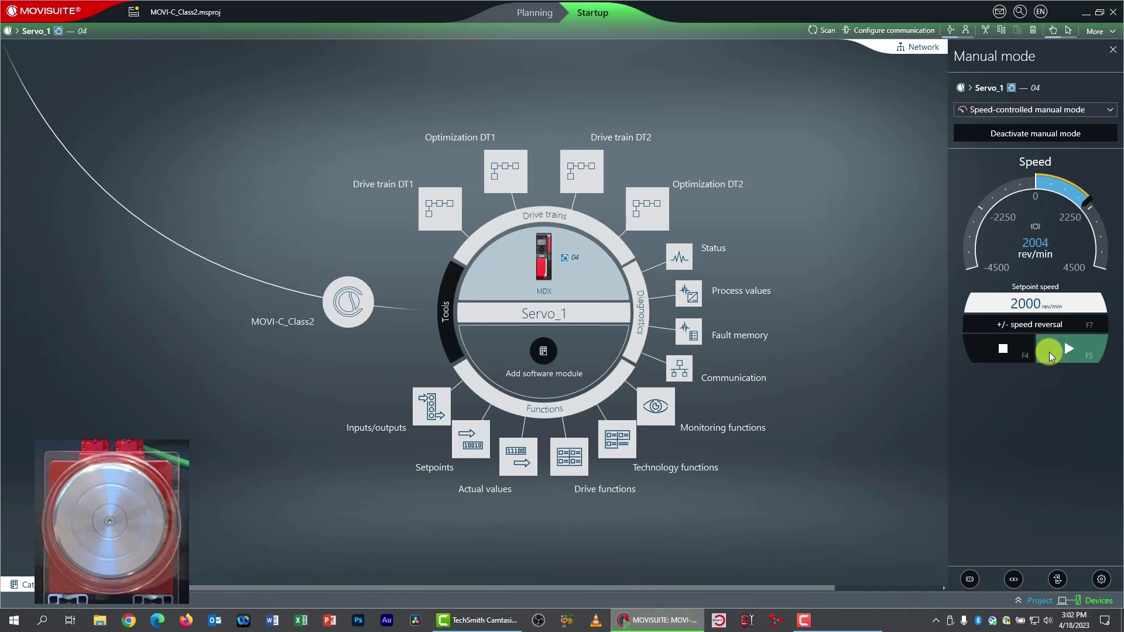
pyautogui.click(1002, 350)
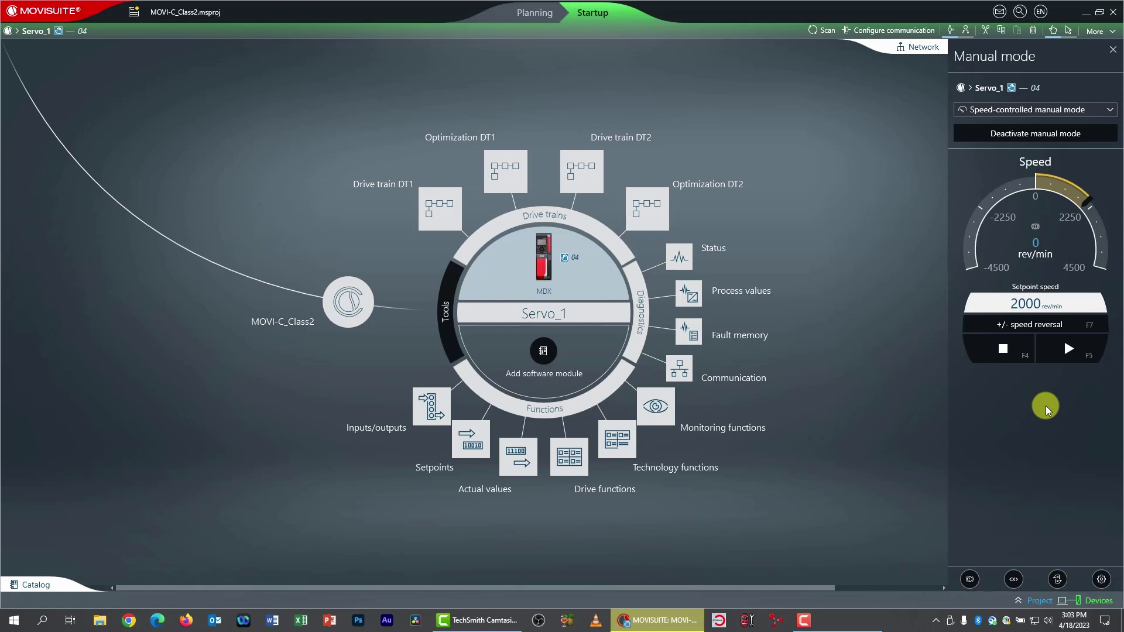
pyautogui.click(1110, 111)
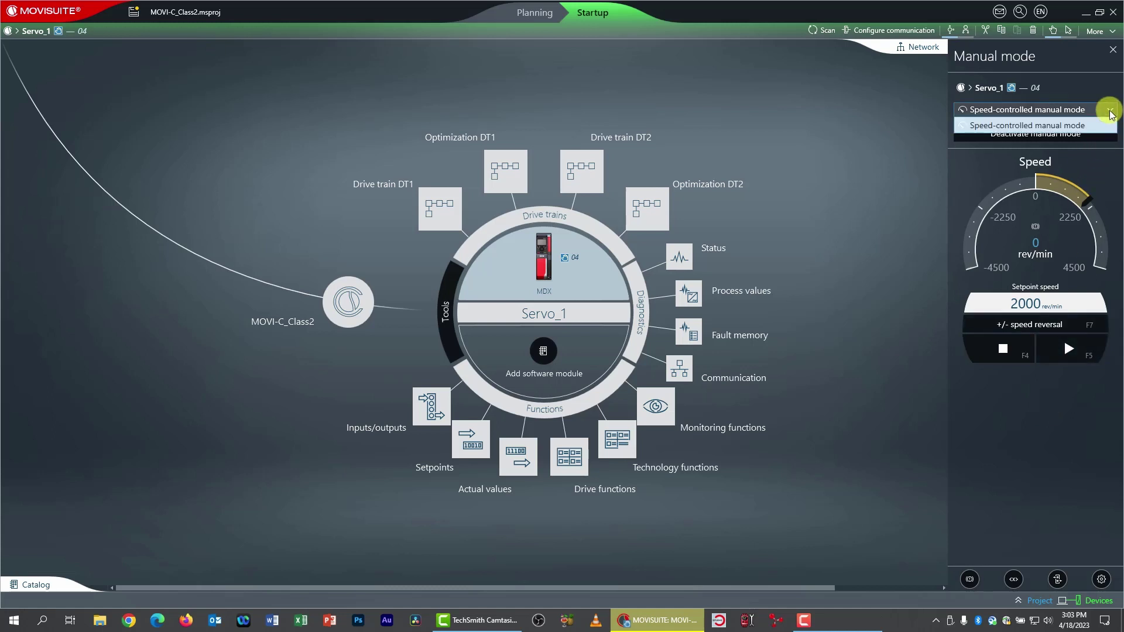
pyautogui.click(1106, 176)
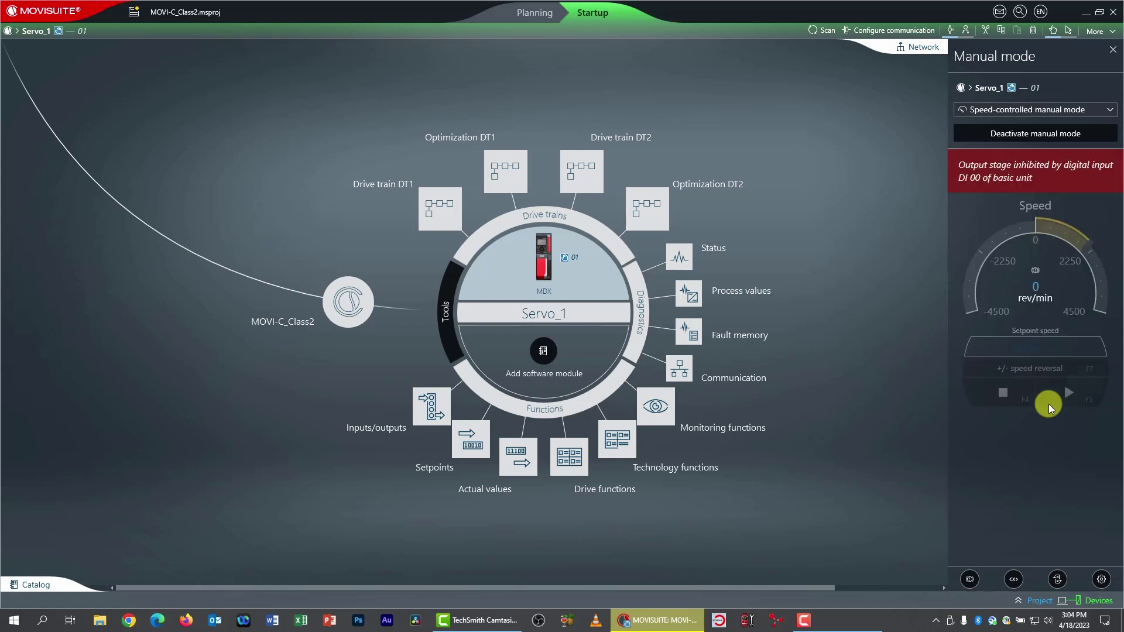
# Deactivate Servo_1's manual mode, confirm it, and close the Manual mode panel.
pyautogui.click(1035, 134)
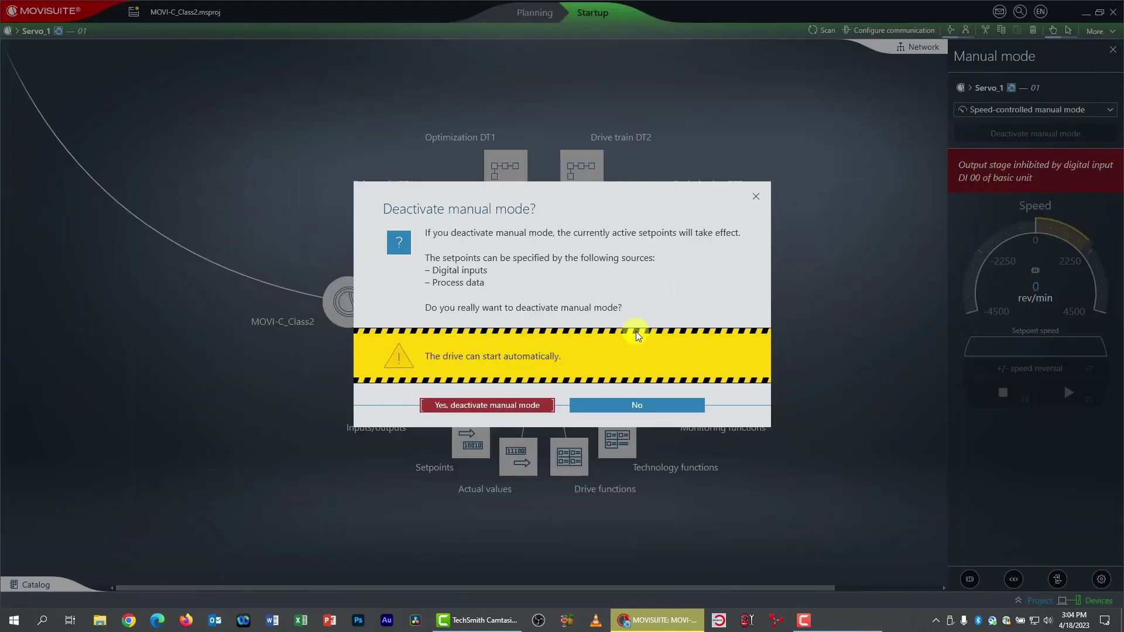
pyautogui.click(469, 403)
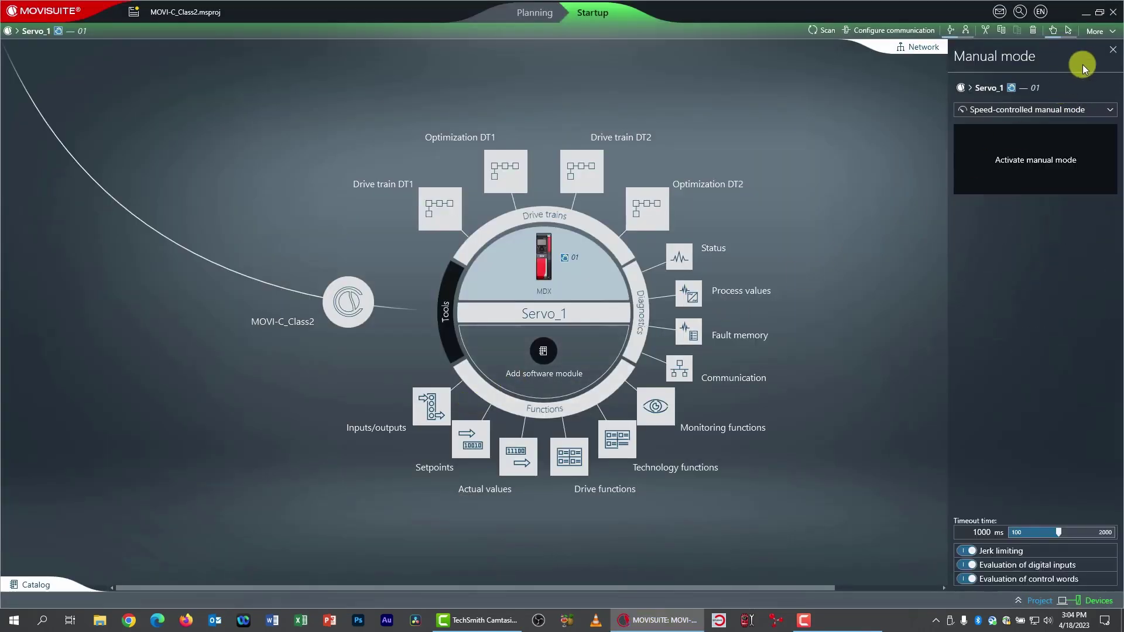
pyautogui.click(1113, 49)
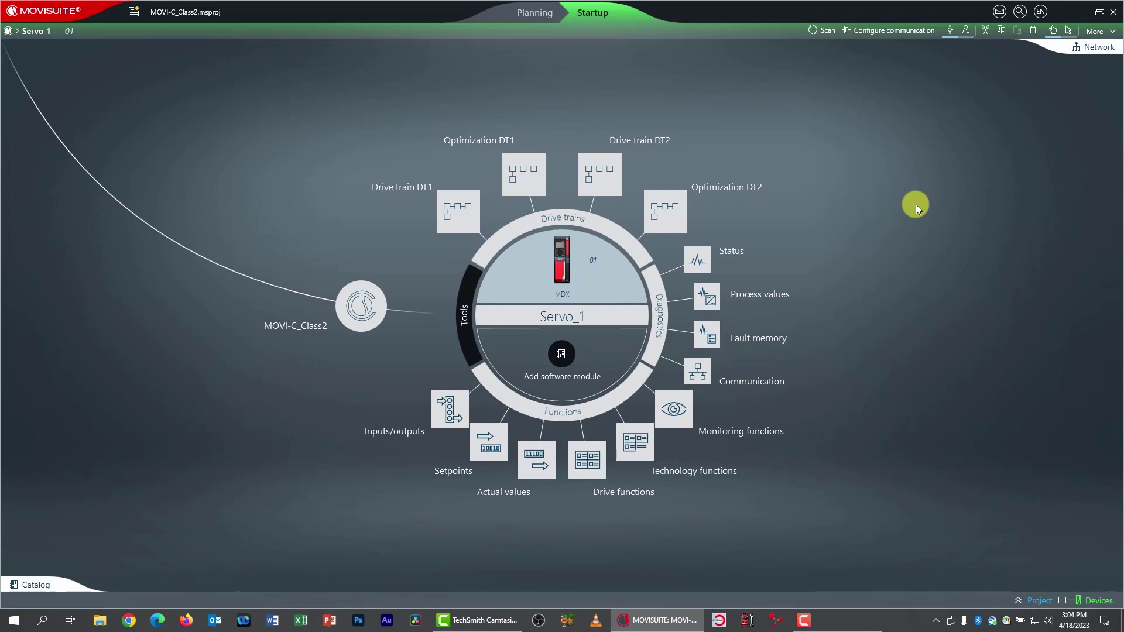